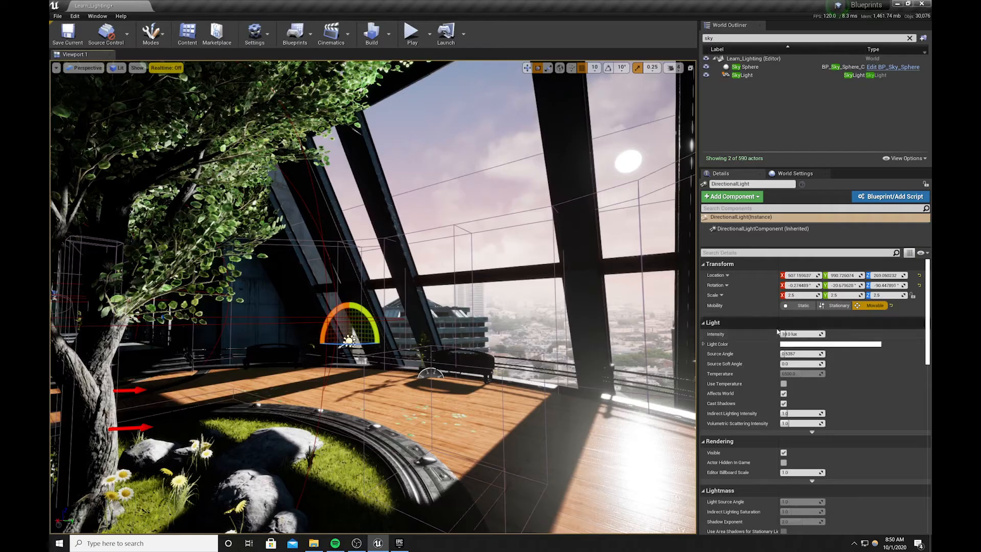
- Set the directional light's intensity to 15 lux
left_click(803, 333)
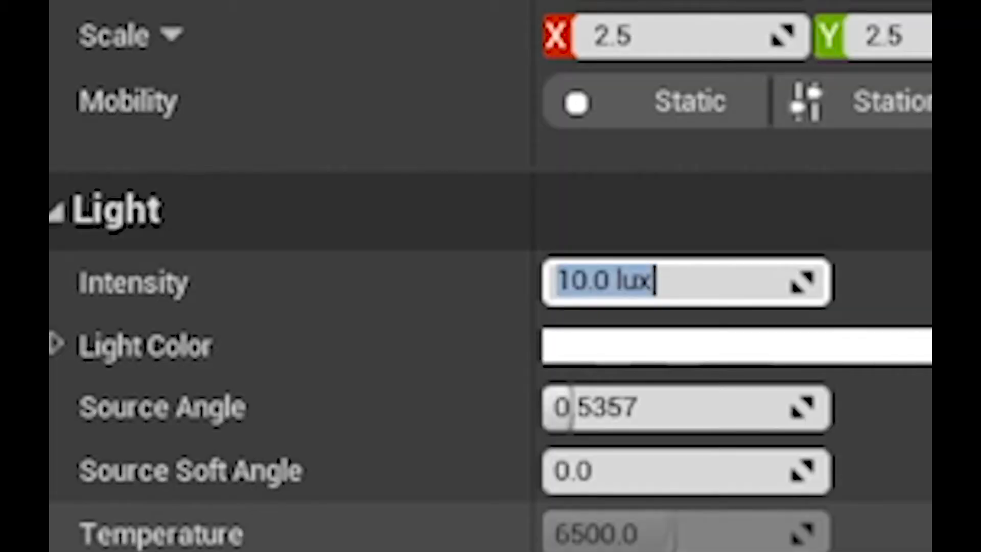
type("15")
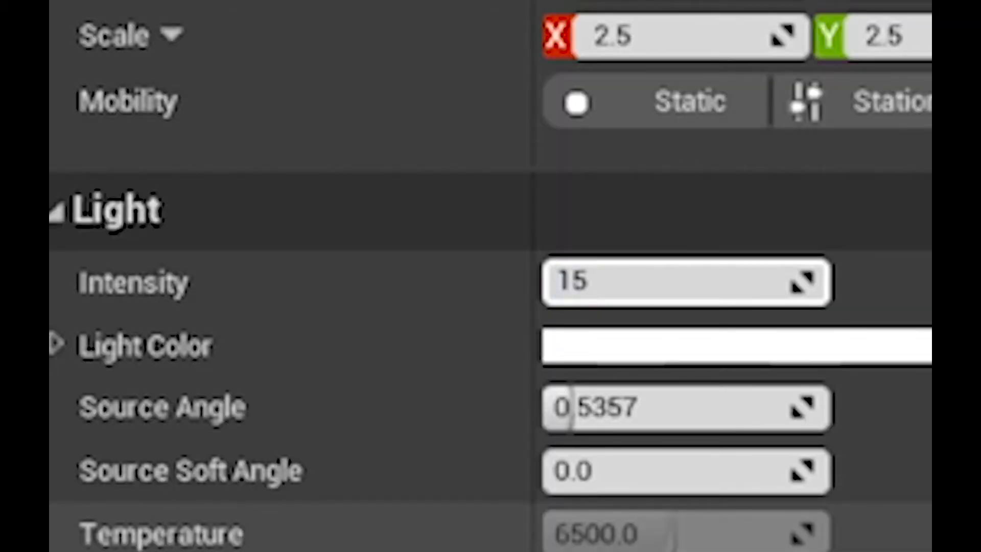
key("Return")
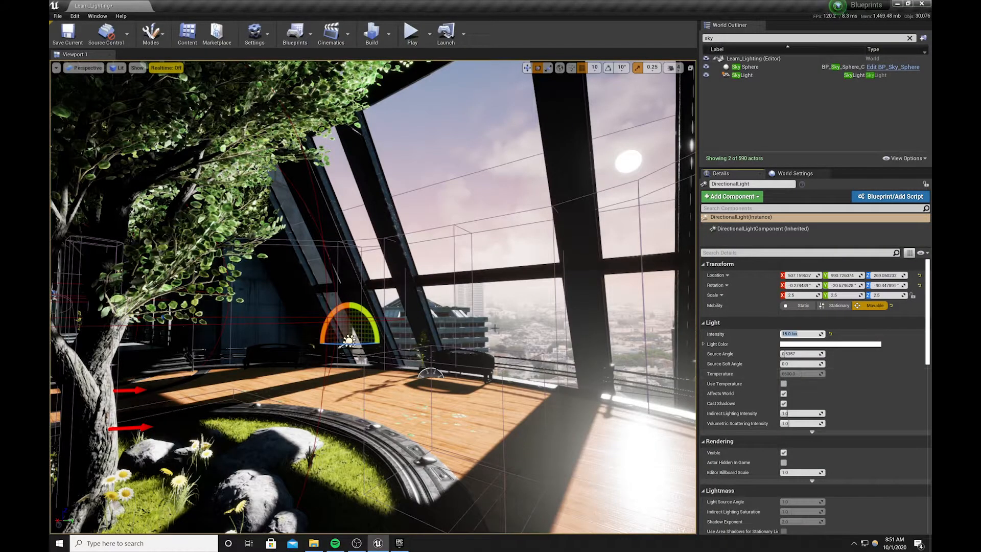
- Give the directional light a warm cream colour with linear hex FFE3B8FF and accept it
mouse_move(504, 360)
right_mouse_down()
mouse_move(463, 357)
mouse_move(504, 360)
right_mouse_up()
left_click(820, 345)
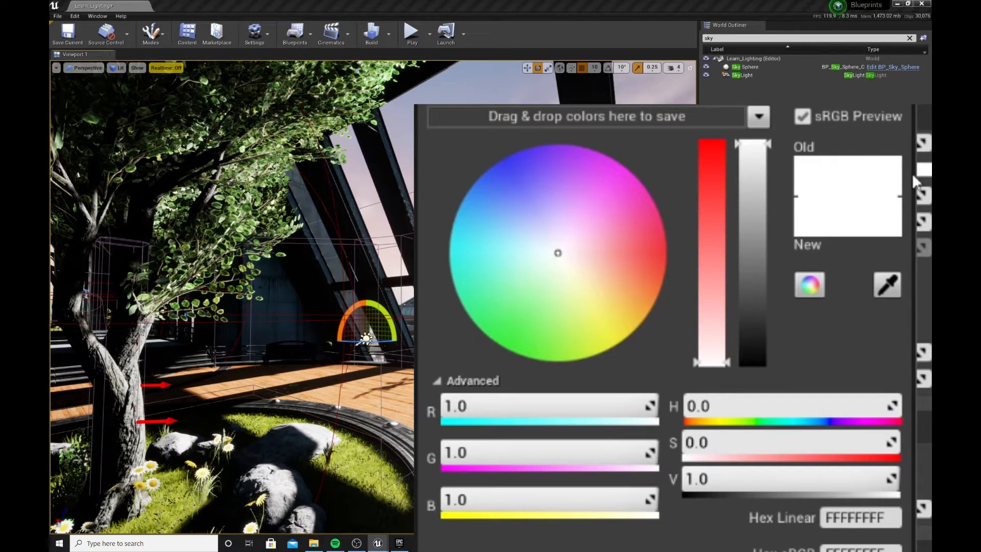
left_click(560, 255)
left_click_drag(562, 259, 572, 263)
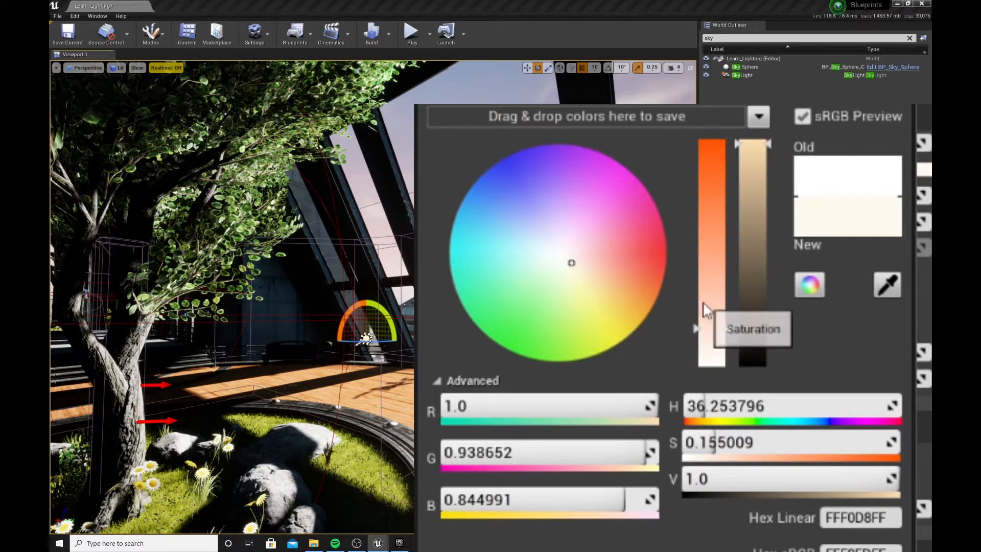
left_click_drag(702, 327, 704, 305)
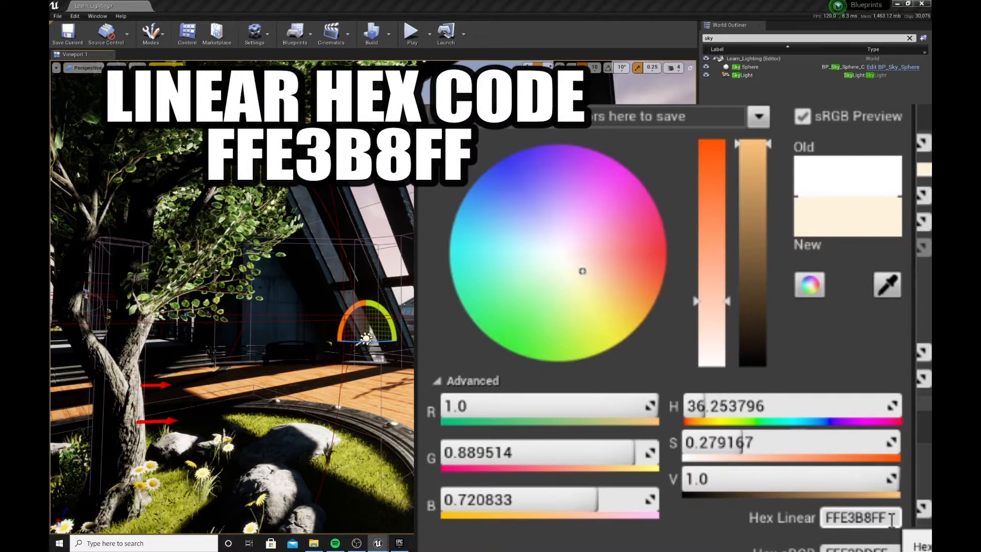
left_click_drag(892, 518, 814, 513)
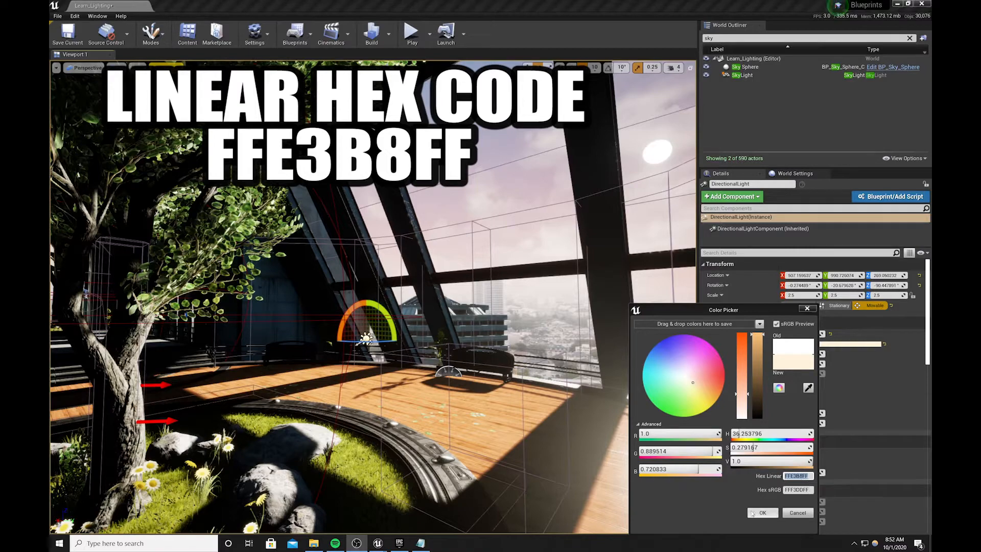
left_click(760, 512)
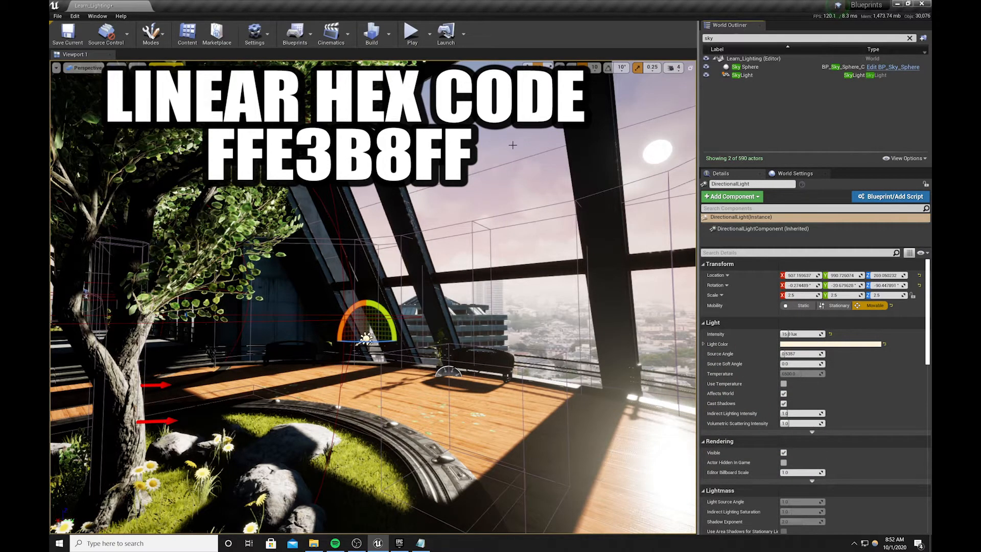
- Tilt the directional light to a Y rotation of about -35° with the rotation gizmo
key("s")
right_click_drag(513, 145, 503, 146)
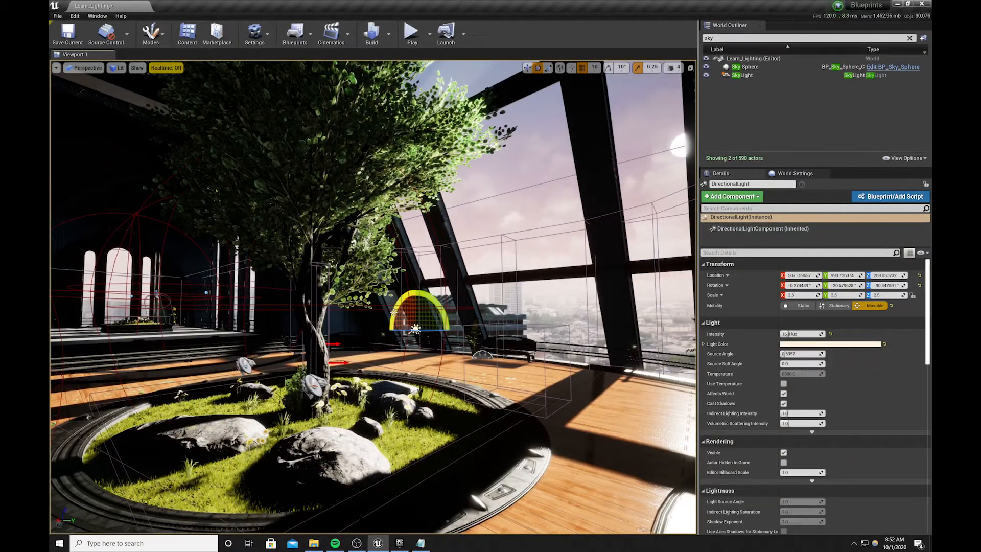
mouse_move(394, 309)
left_mouse_down()
mouse_move(388, 325)
mouse_move(393, 312)
left_mouse_up()
- Rotate the directional light steeper and sideways, to about -57° on Y and about -107° on Z
key("s")
mouse_move(393, 312)
right_mouse_down()
mouse_move(357, 309)
mouse_move(434, 312)
mouse_move(404, 308)
right_mouse_up()
key("w")
key("s")
key("d")
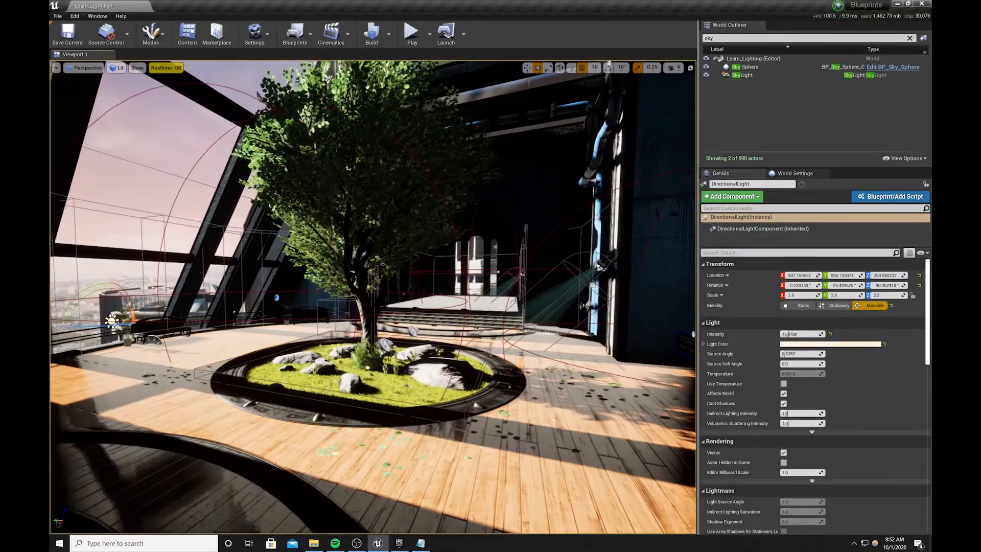
key("d")
right_click_drag(123, 311, 103, 305)
key("w")
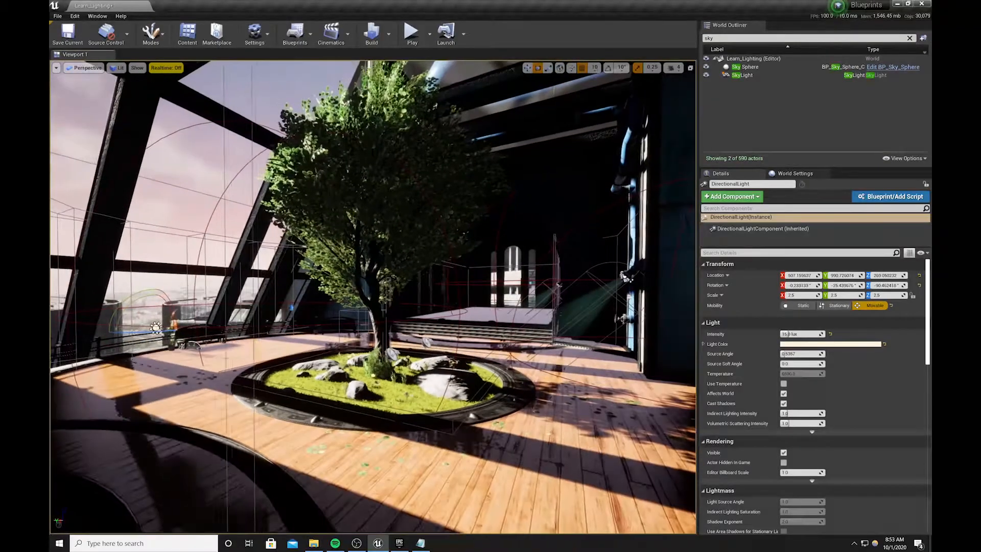
right_click_drag(373, 297, 367, 297)
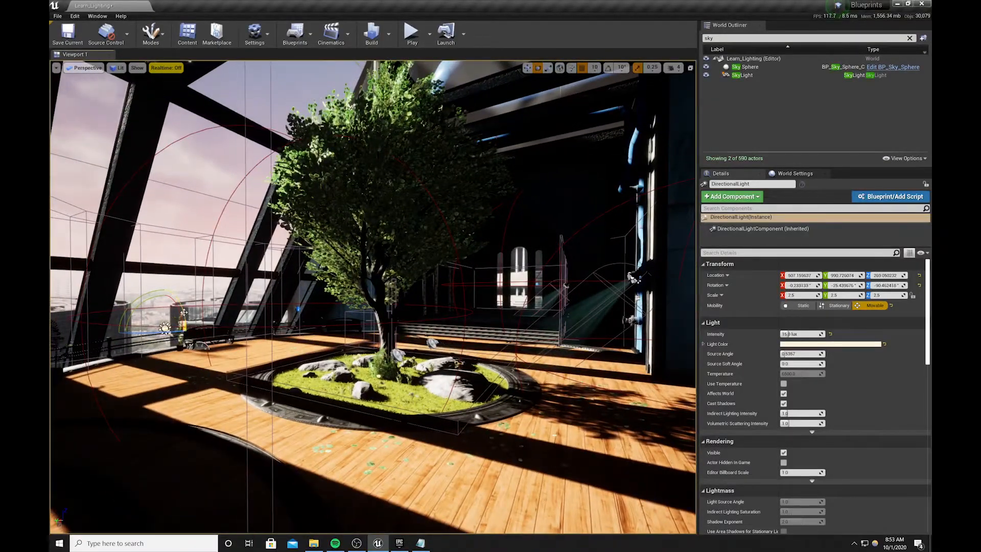
left_click_drag(182, 311, 188, 355)
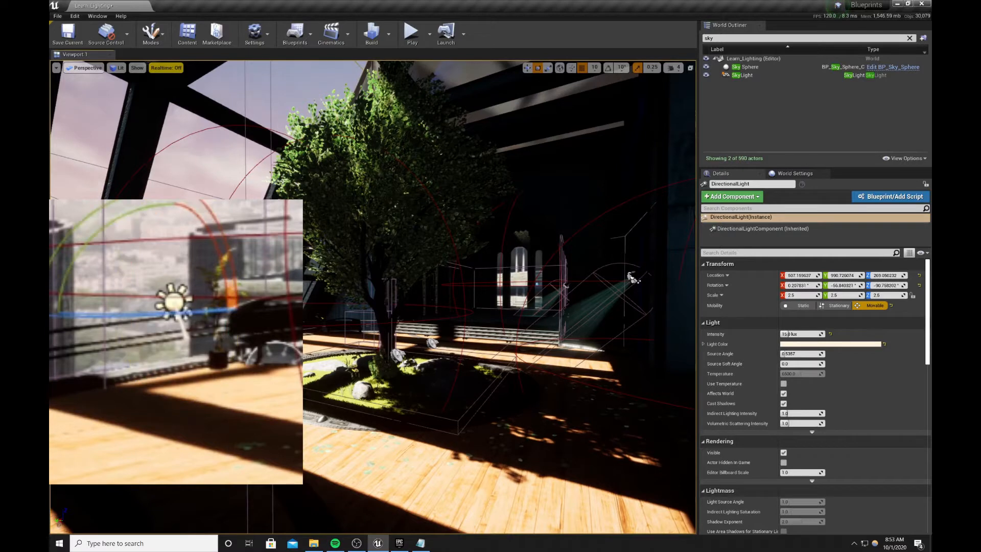
left_click_drag(139, 312, 220, 312)
- Select the Sky Sphere and refresh its material so the sky matches the light's new angle
right_click_drag(219, 313, 148, 304)
key("w")
left_click(751, 67)
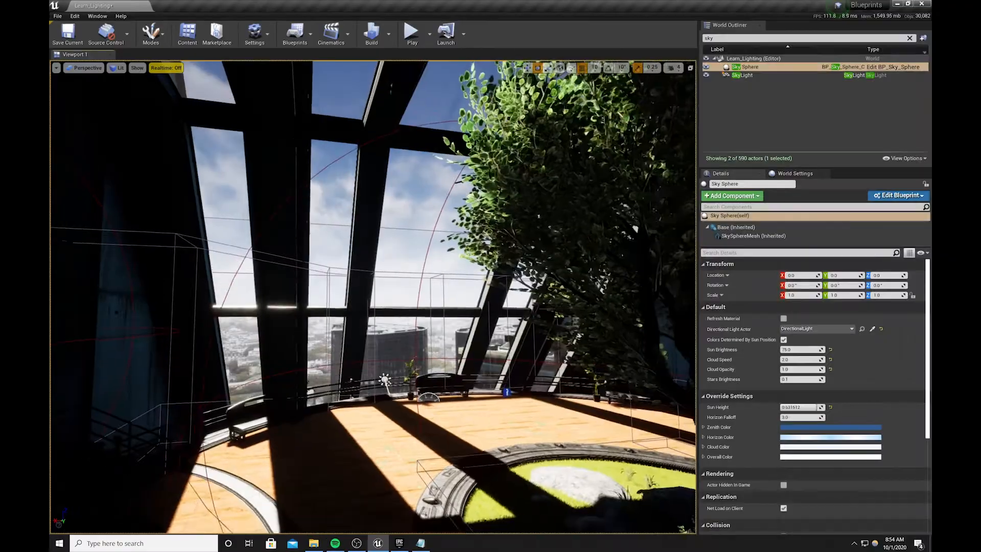
right_click_drag(373, 297, 430, 274)
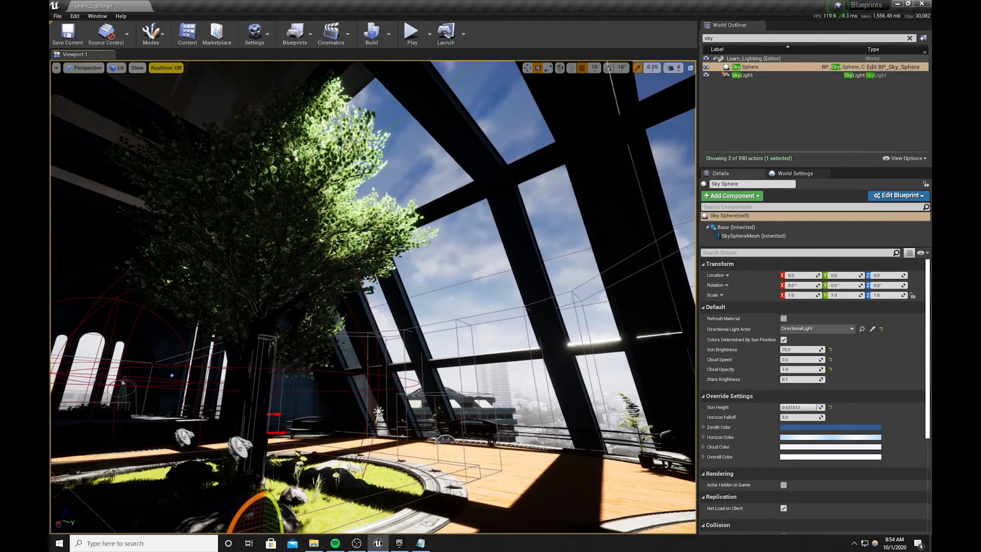
- Rotate the directional light to bring the sun into the upper window beside the tree, and refresh the Sky Sphere
left_click(379, 412)
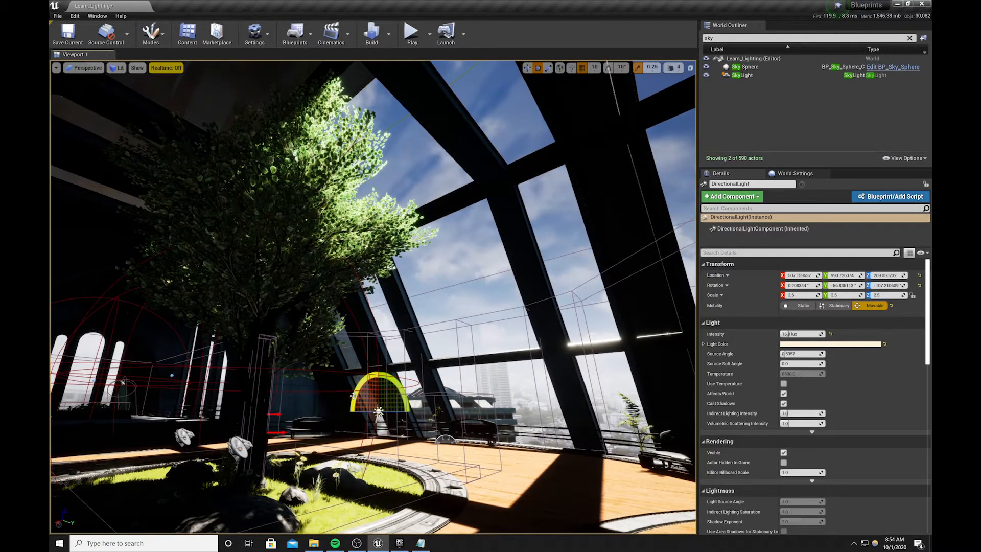
left_click_drag(356, 394, 366, 380)
left_click(749, 67)
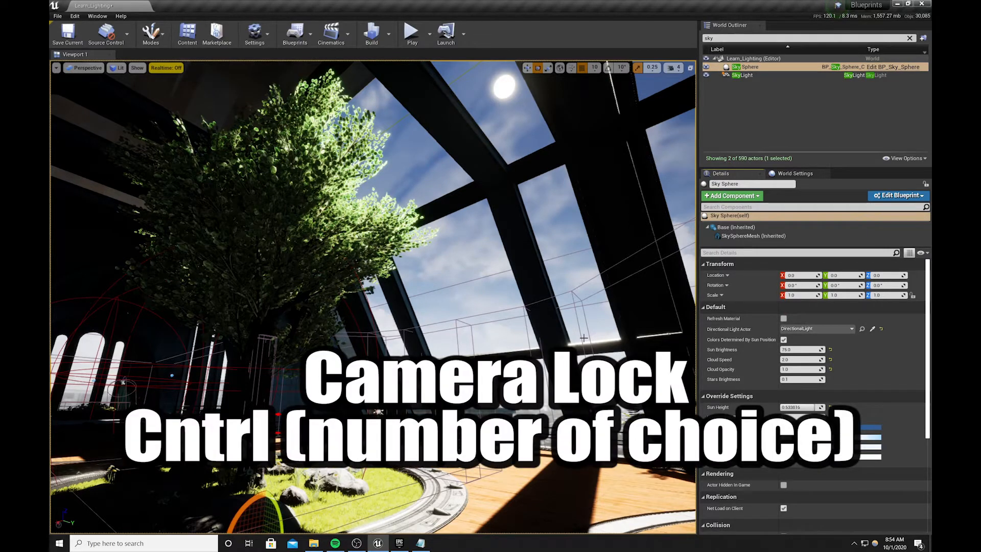
- Save the low camera view of the tree, windows and sun as bookmark 2 and recall it after moving away
right_click_drag(584, 338, 578, 358)
key("1")
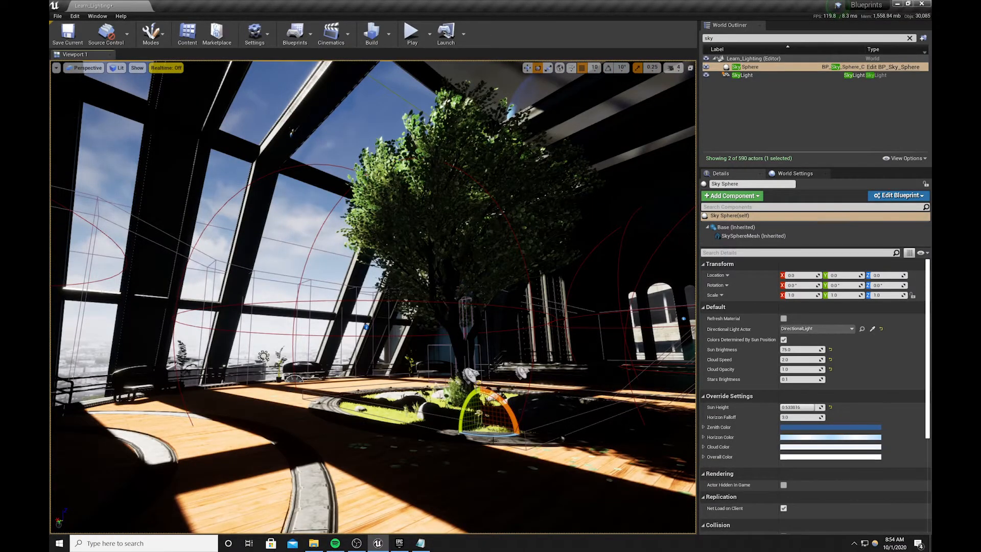
mouse_move(493, 440)
right_mouse_down()
mouse_move(439, 452)
mouse_move(358, 442)
mouse_move(316, 422)
mouse_move(467, 473)
mouse_move(493, 429)
mouse_move(493, 442)
right_mouse_up()
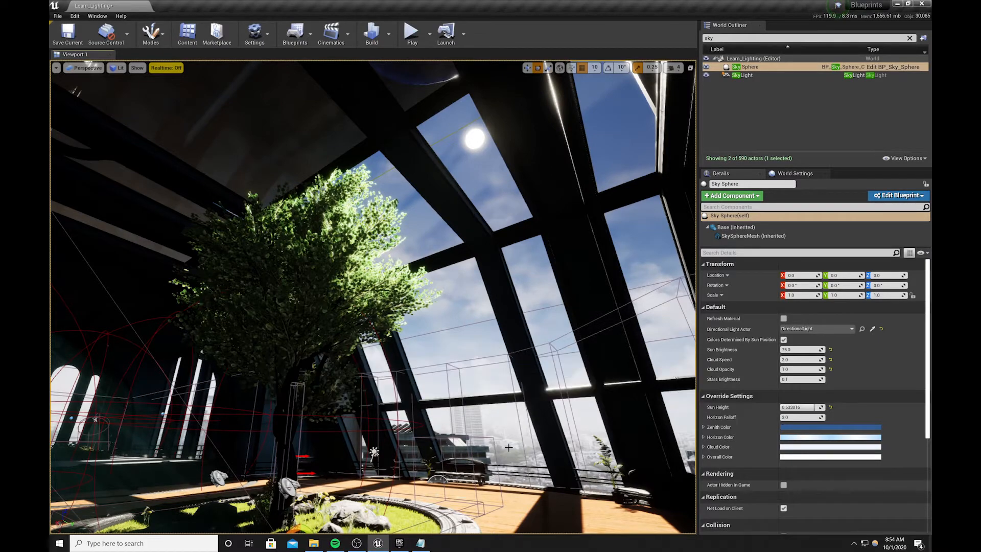
key("1")
key("2")
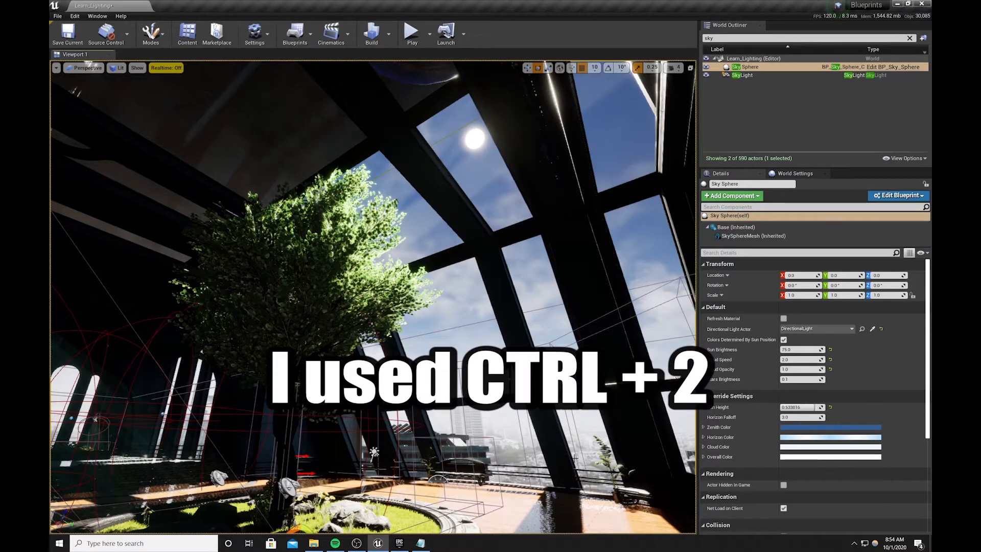
right_click_drag(575, 458, 419, 465)
key("2")
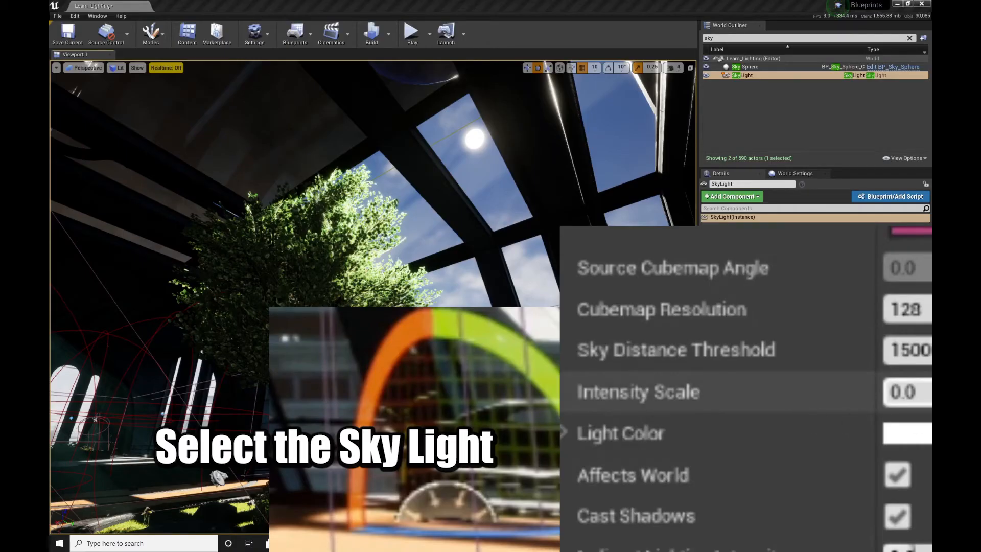
- Try the Sky Light's Intensity Scale at 1, and settle on 0.5
left_click(907, 393)
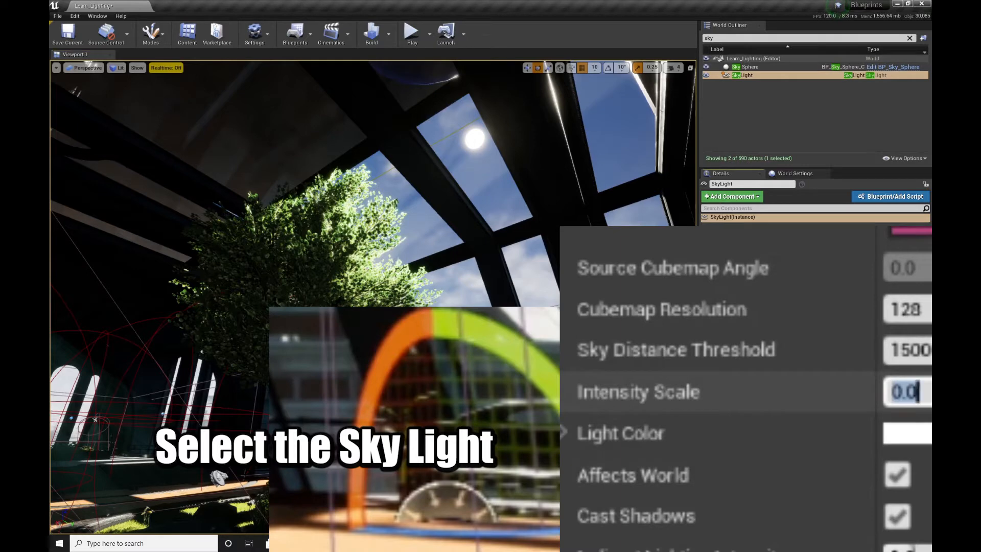
type("1")
key("Return")
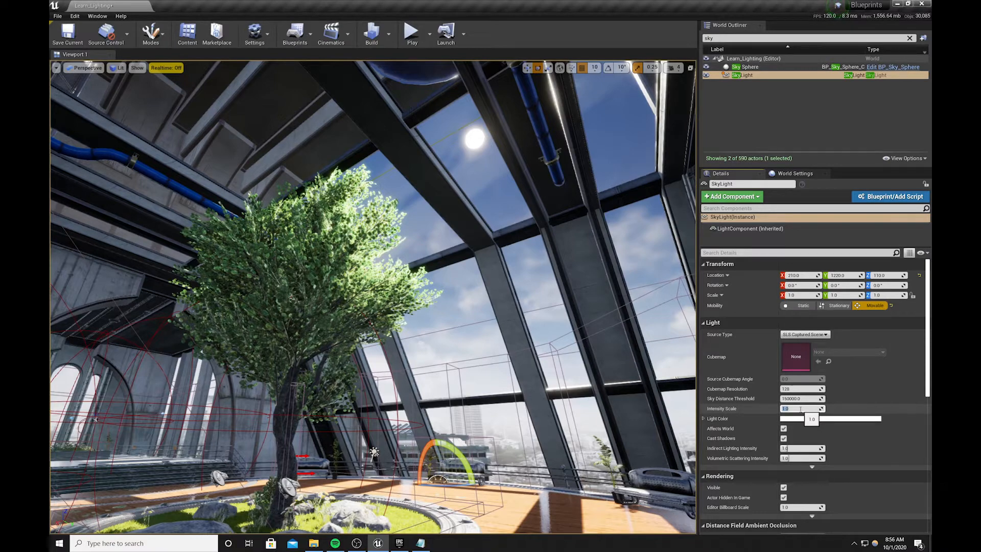
type(".5")
key("Return")
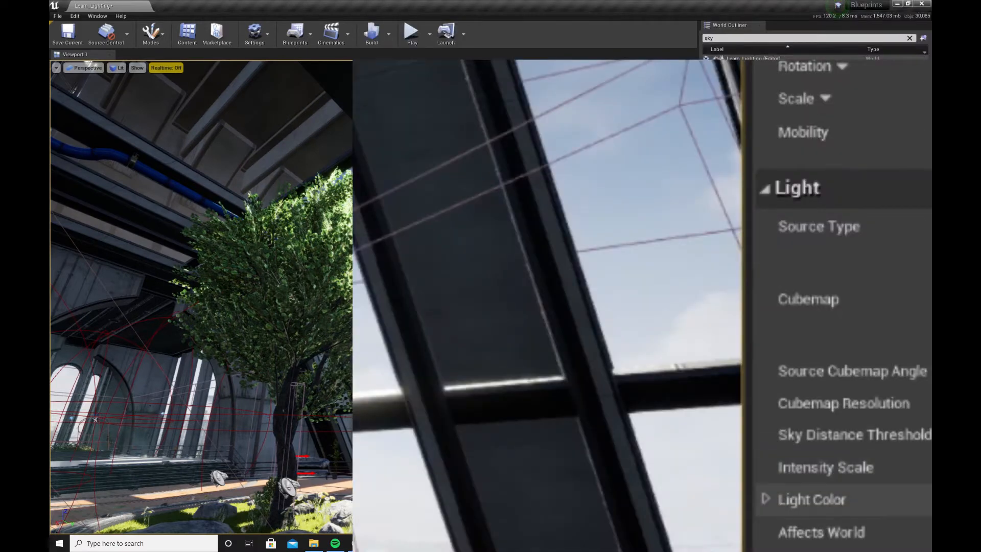
- Tint the Sky Light pale blue with hue about 205, saturation about 0.28 and value about 0.82
left_click(868, 500)
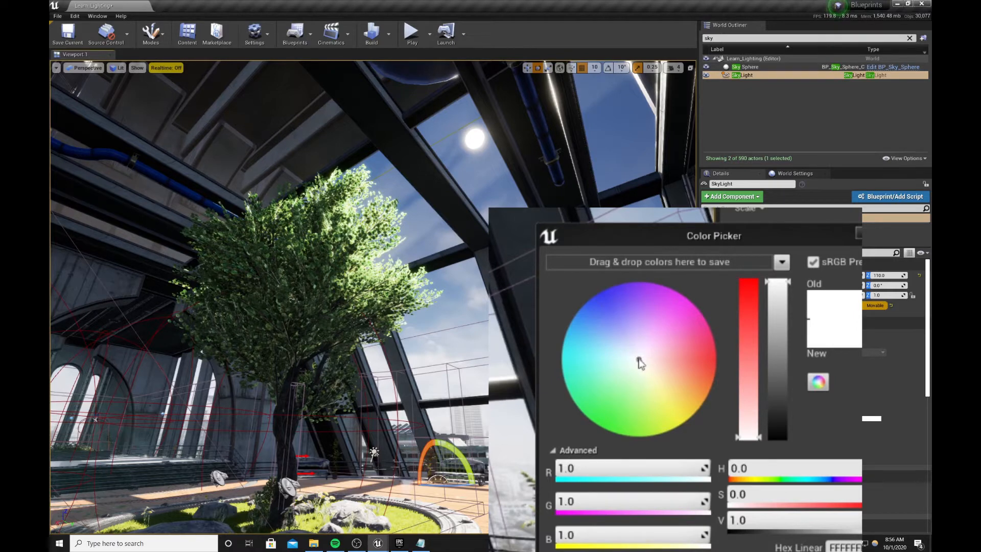
left_click_drag(640, 363, 629, 360)
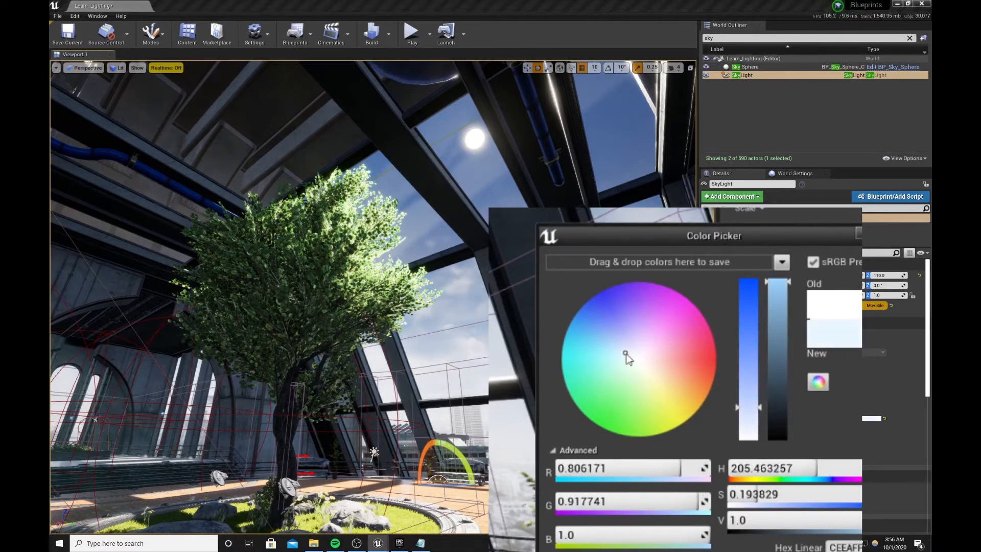
left_click(746, 399)
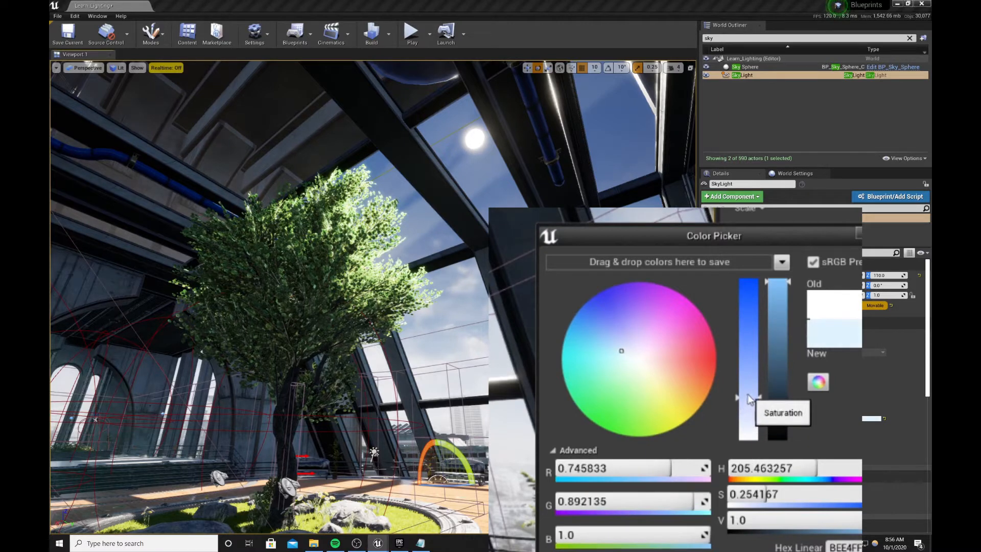
left_click(747, 397)
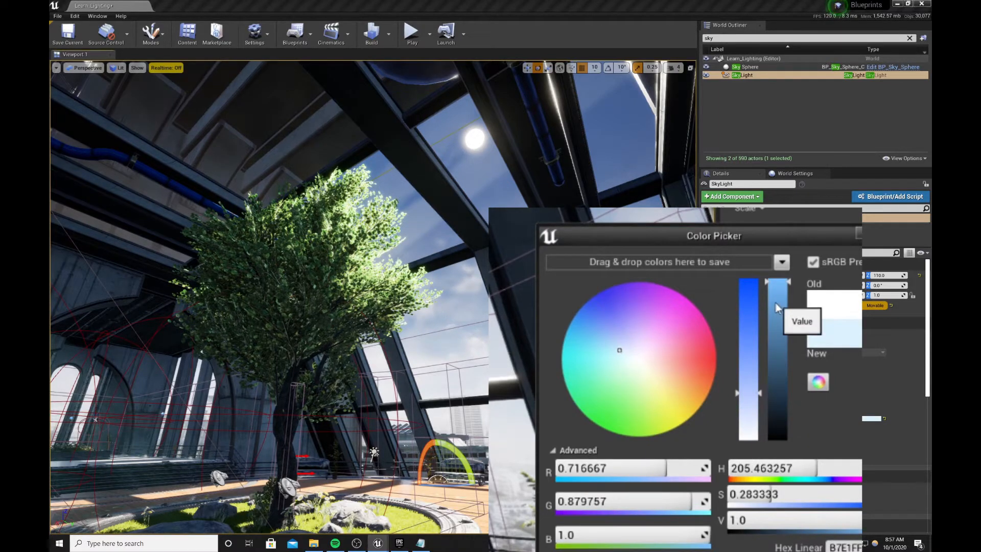
left_click(779, 318)
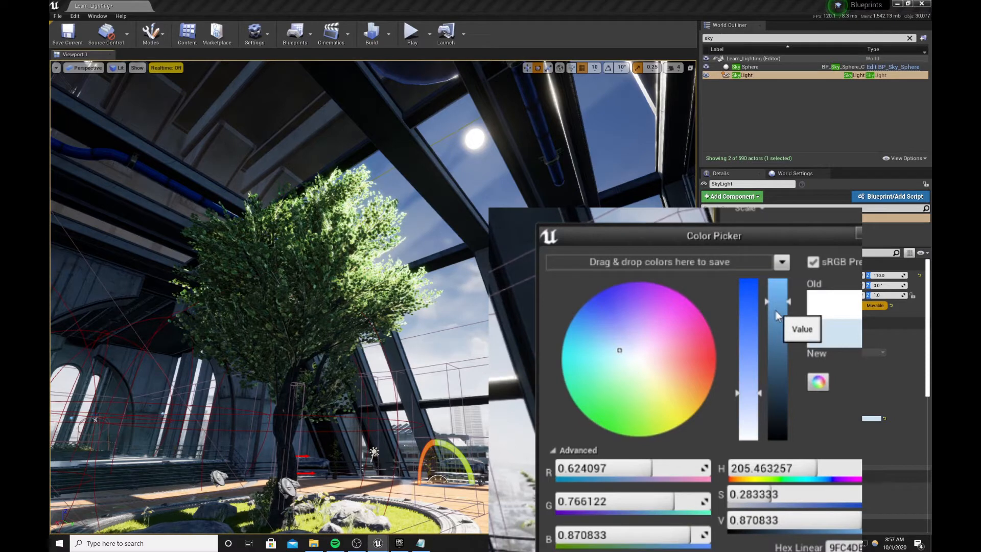
left_click(776, 310)
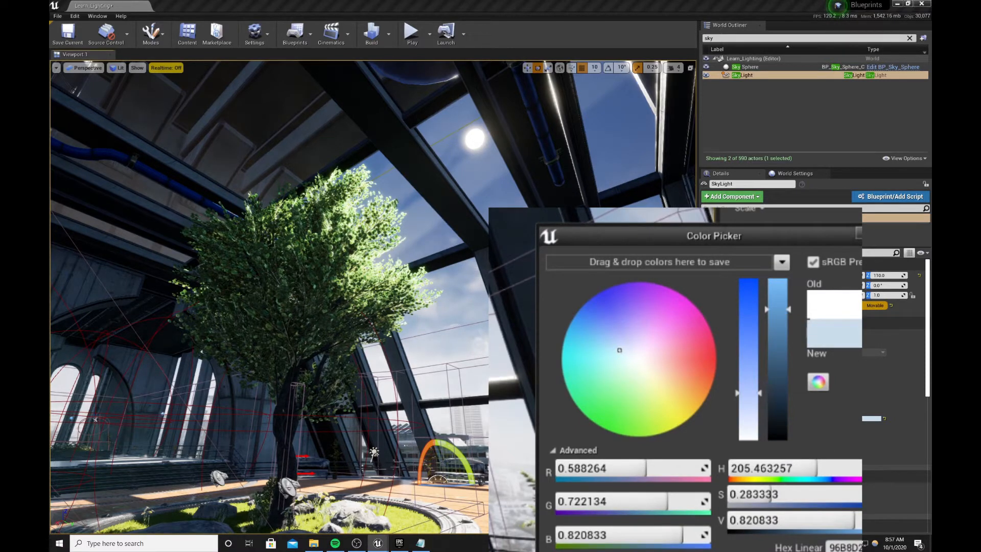
left_click_drag(861, 547, 829, 548)
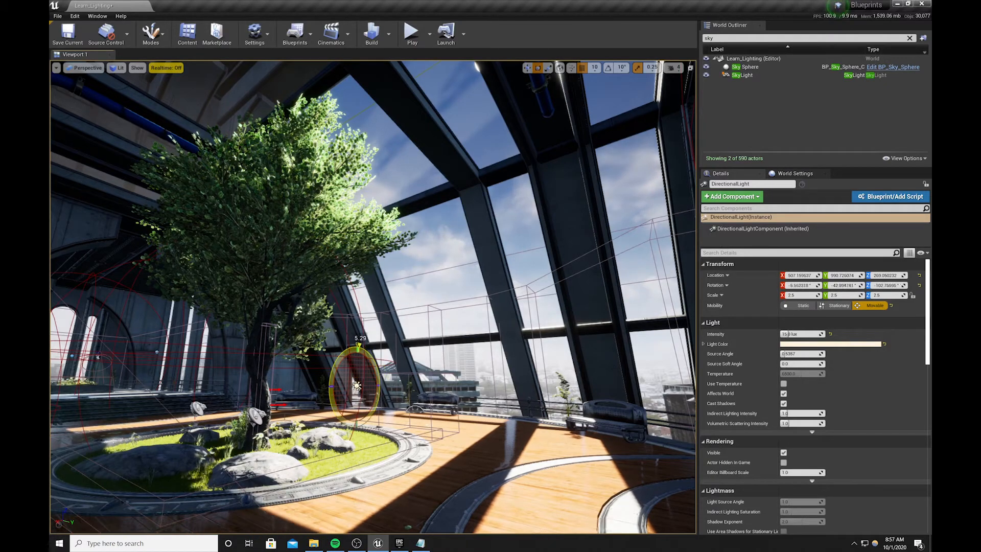
- Refresh the Sky Sphere's material to match the directional light and hide the editor icons and outlines in the viewport
left_click(753, 67)
left_click(784, 318)
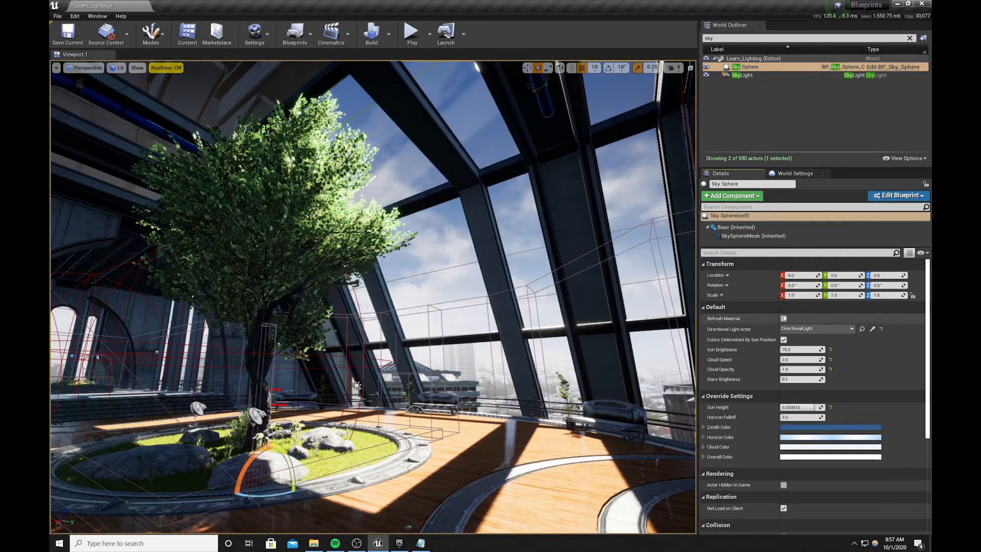
left_click(785, 318)
right_click_drag(483, 277, 475, 260)
key("g")
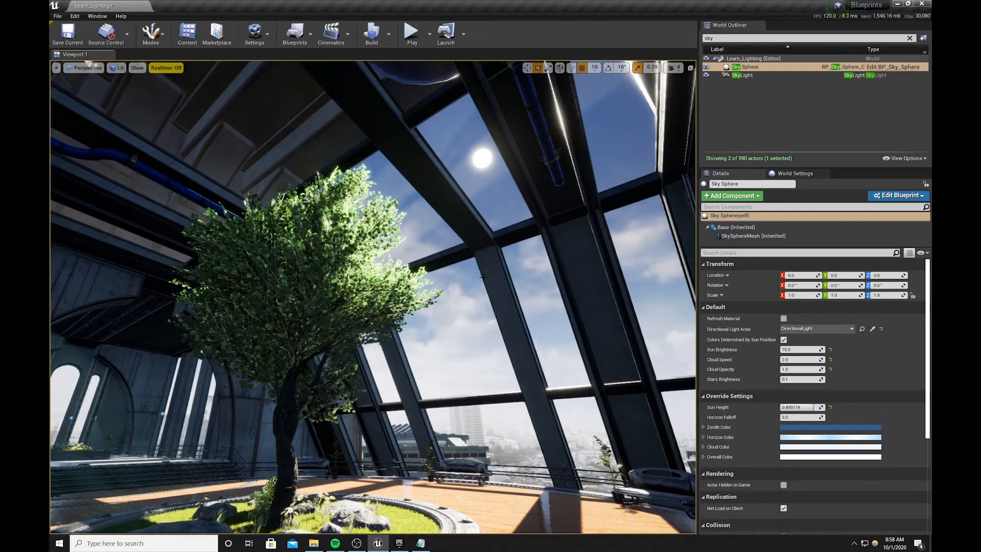
- Place a BP_LightBeam blueprint from the Content folder on the floor beside the tree, and close the asset browser
key("alt+Tab")
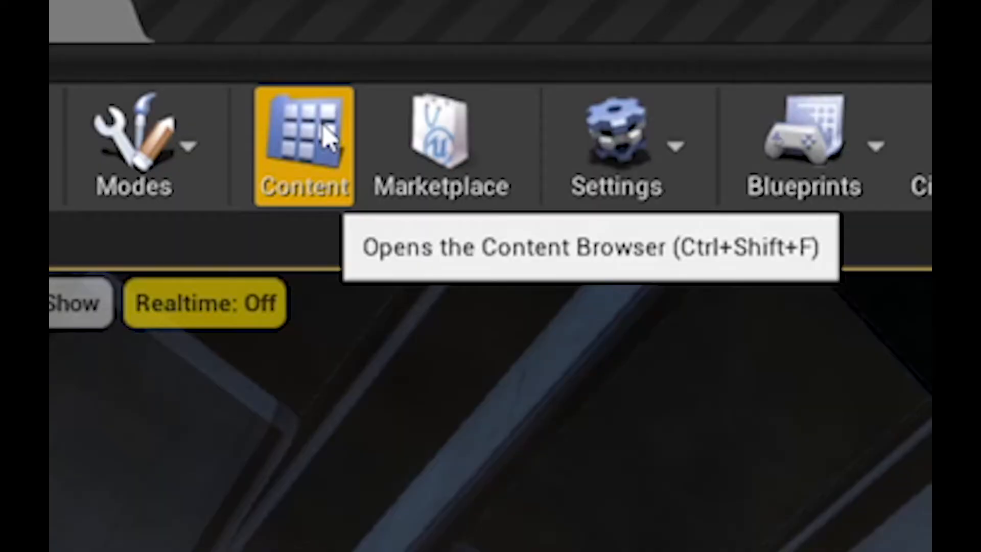
left_click(191, 31)
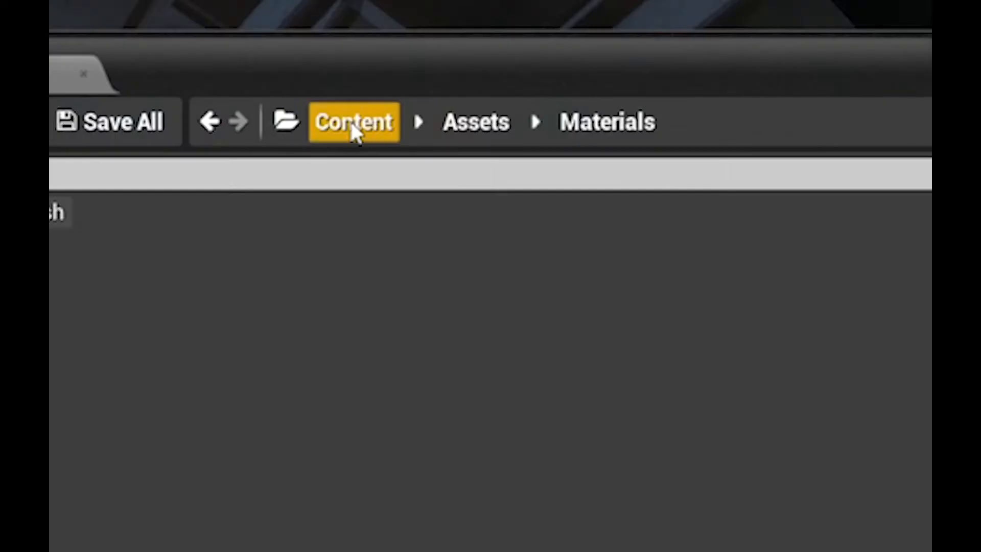
left_click(355, 132)
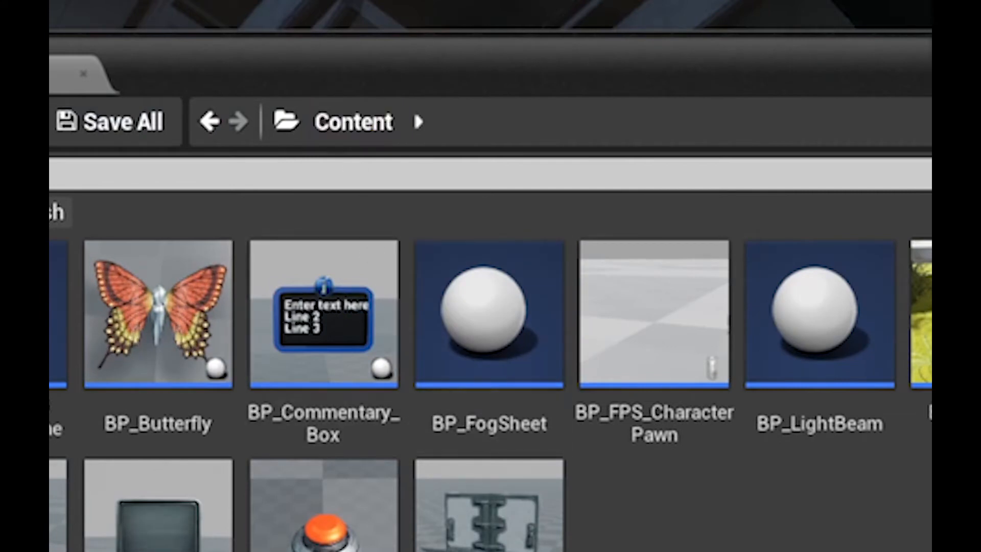
left_click(823, 335)
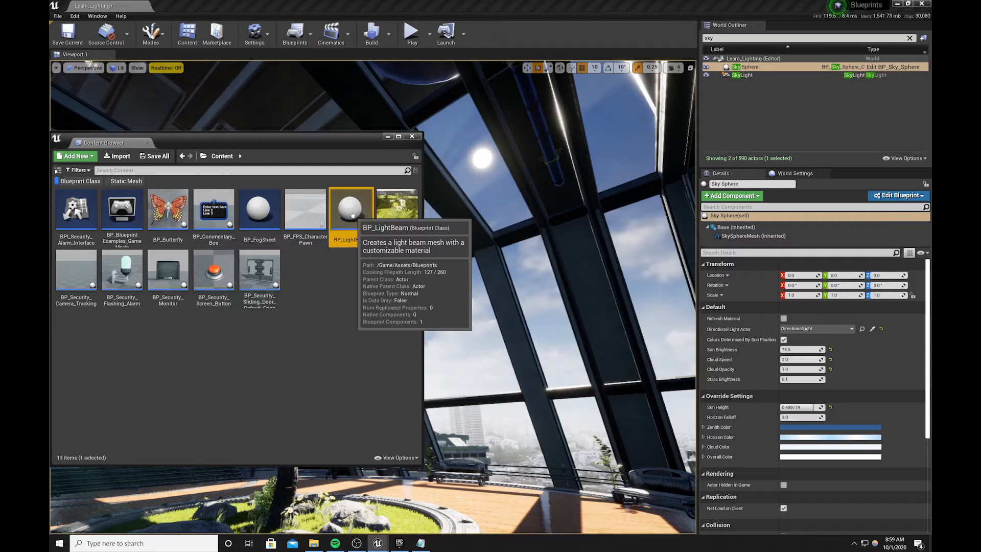
left_click_drag(353, 215, 434, 463)
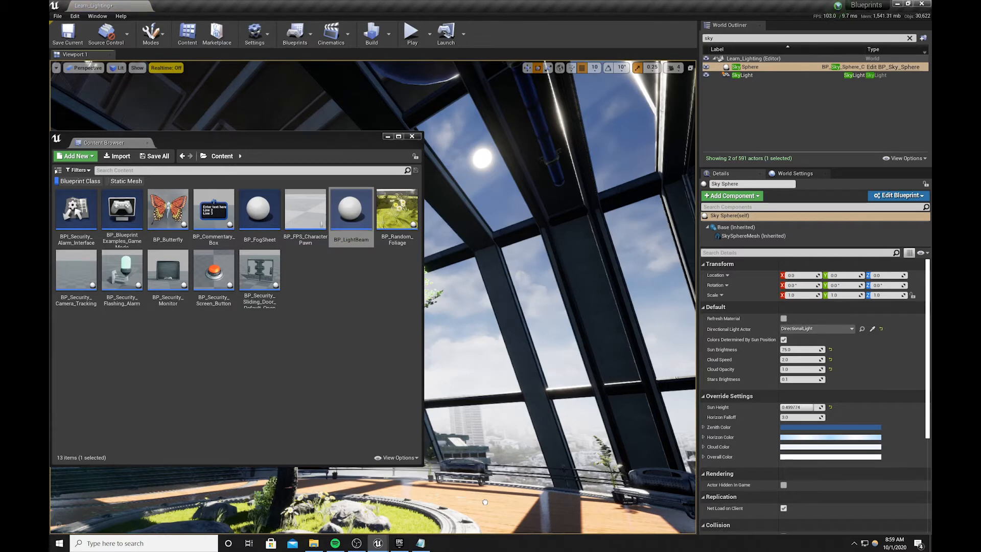
left_click(413, 138)
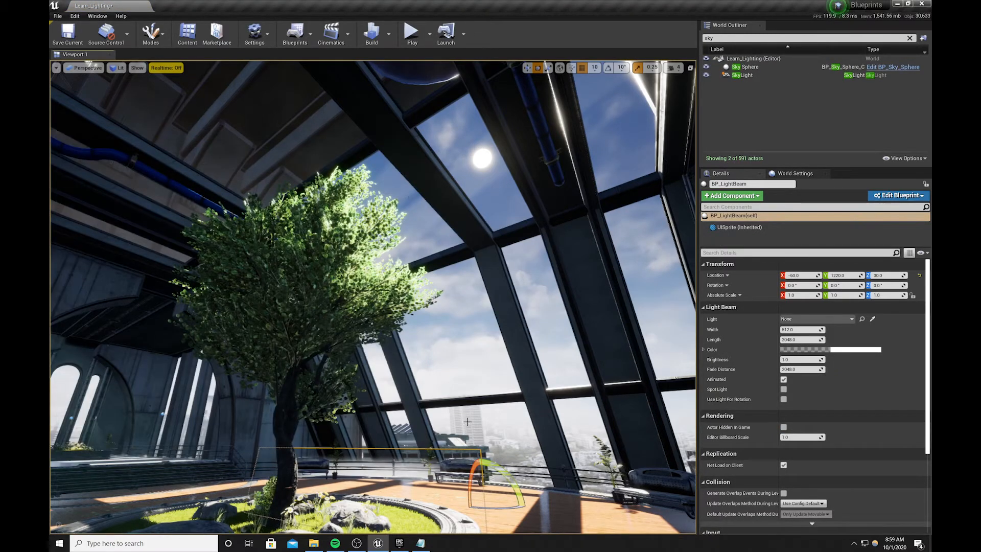
- Raise the light beam to the upper windows at about Z 1810 and angle it toward the tree
key("w")
left_click_drag(481, 481, 504, 309)
key("e")
key("w")
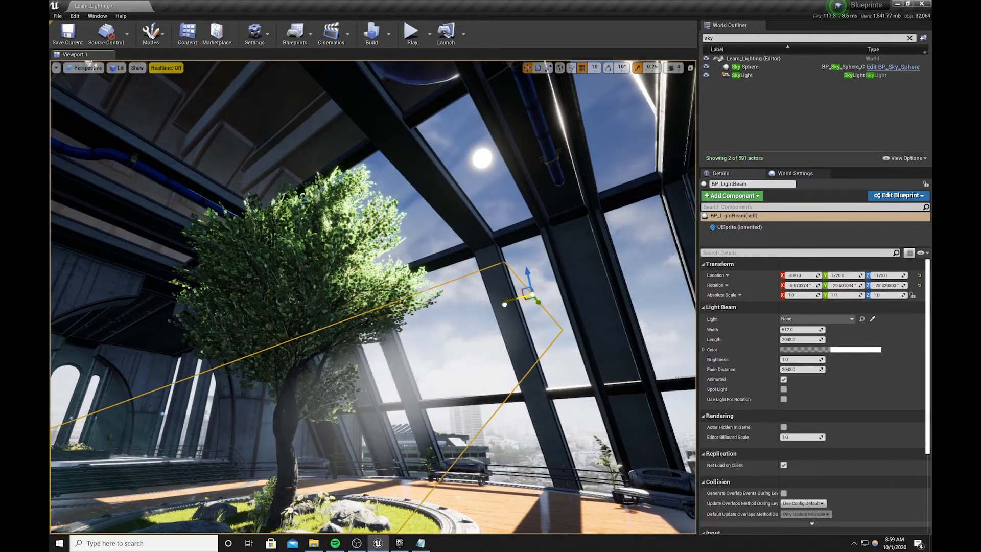
left_click_drag(529, 276, 549, 203)
key("e")
- Preview the light beam with the editor overlays hidden, restore them, and delete the beam
key("g")
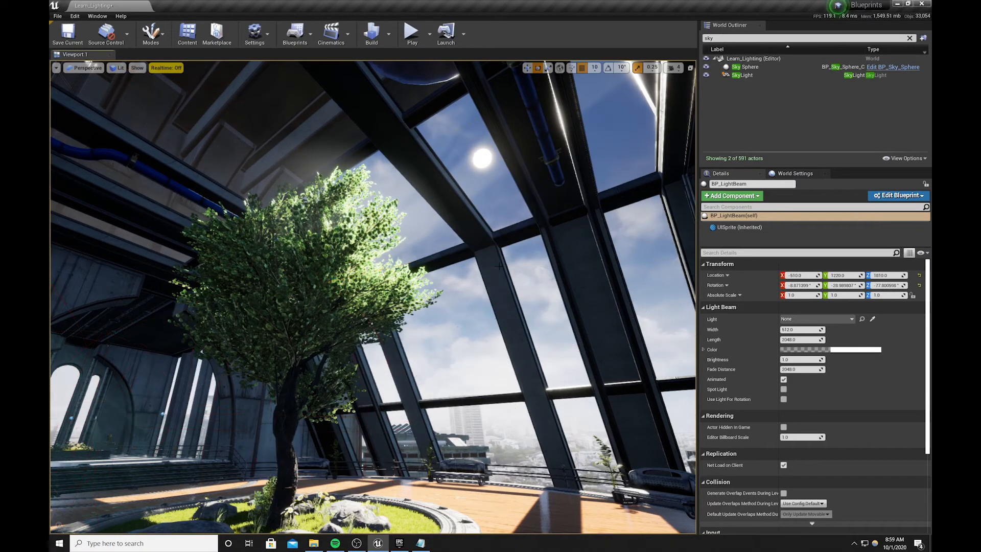
key("g")
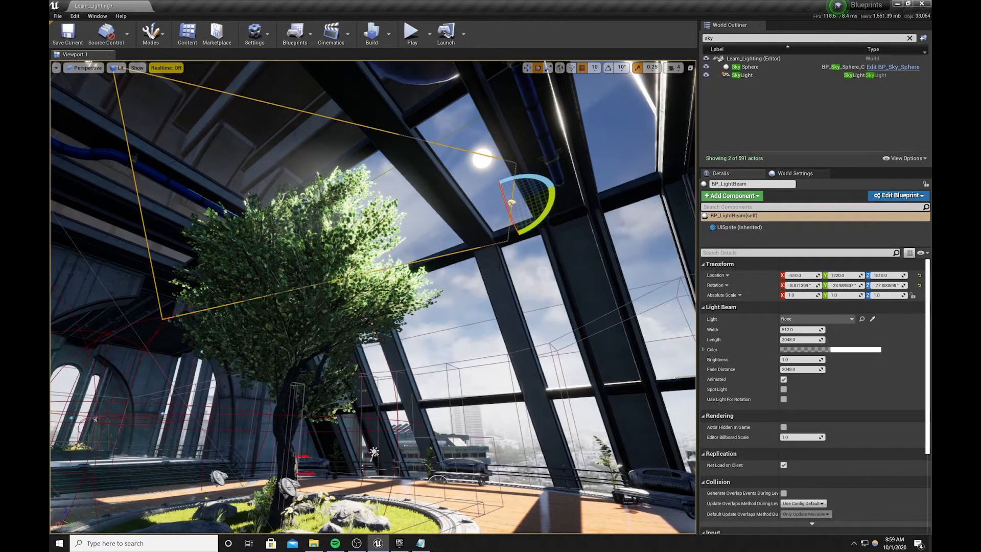
key("Delete")
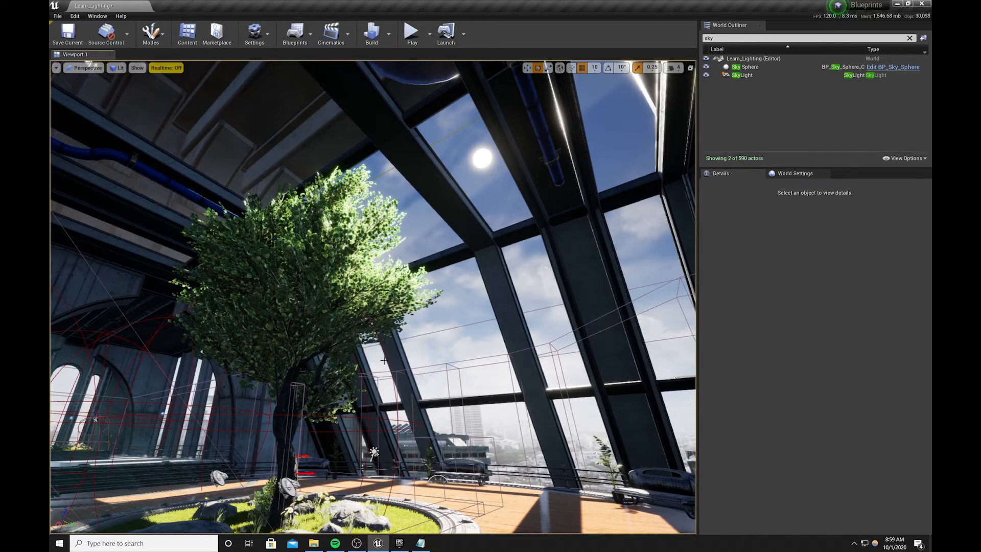
- Enable Light Shaft Occlusion and Light Shaft Bloom on the directional light
left_click(374, 451)
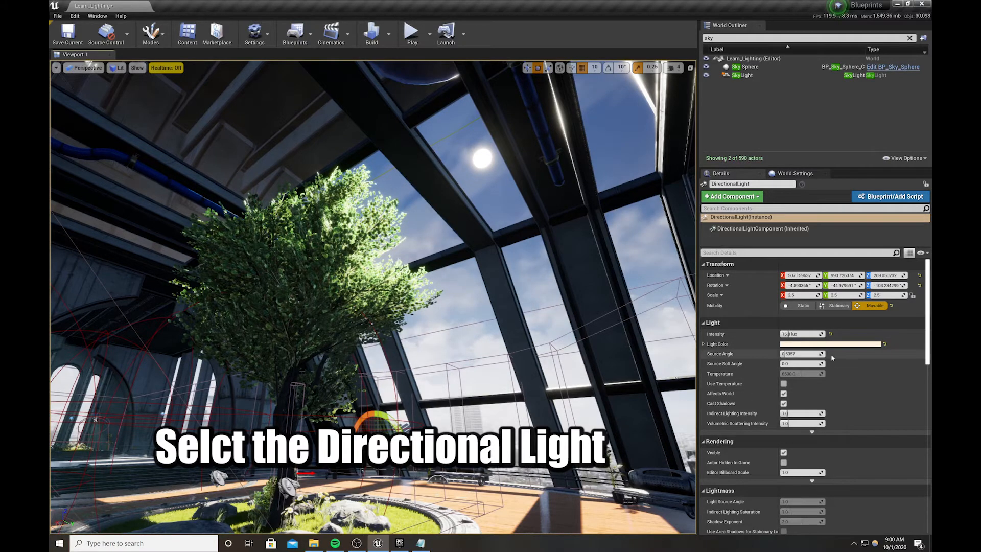
scroll(775, 353, "down", 5)
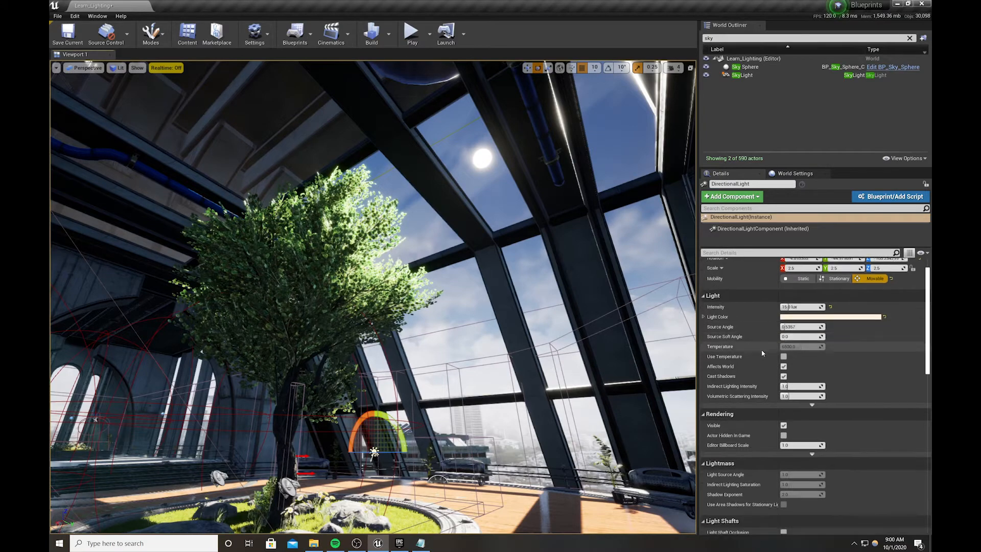
scroll(758, 281, "down", 6)
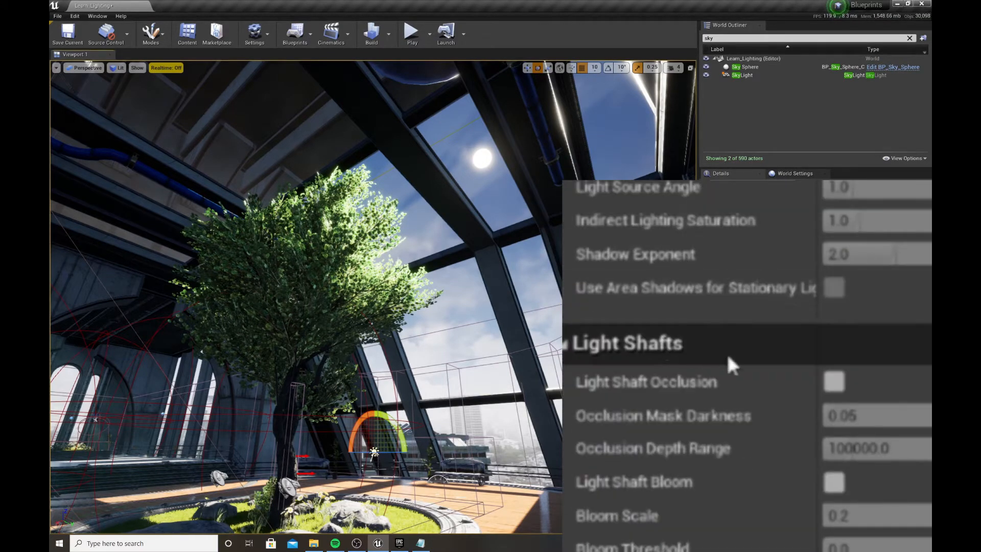
left_click(841, 385)
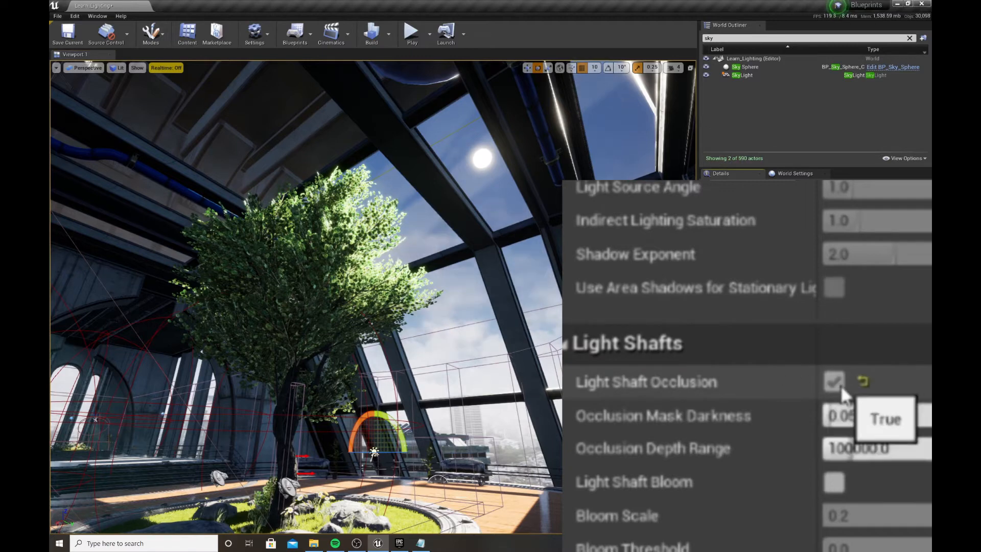
left_click(834, 482)
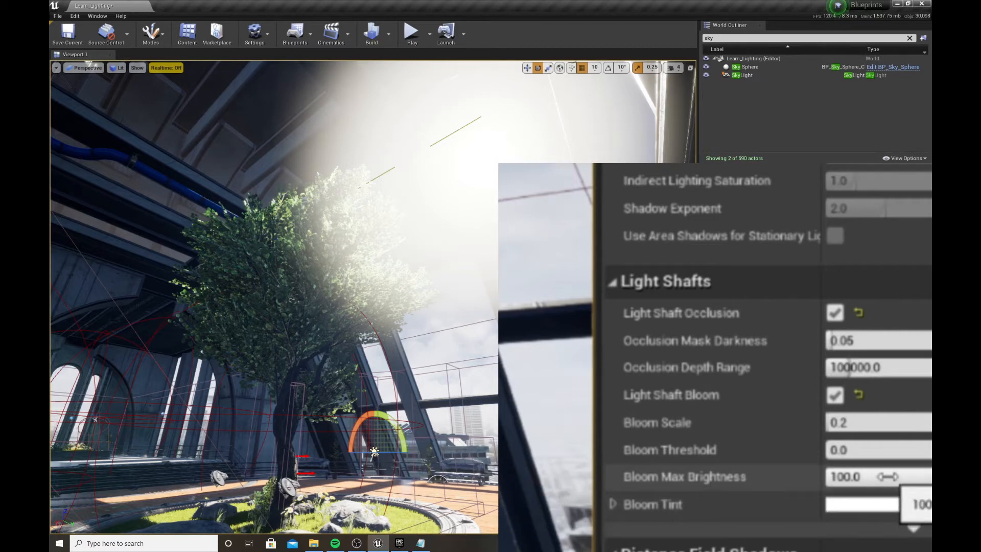
- Lower the light shafts' Bloom Max Brightness until the glare fades, and set it to 2.75
mouse_move(887, 476)
left_mouse_down()
mouse_move(826, 476)
mouse_move(879, 476)
left_mouse_up()
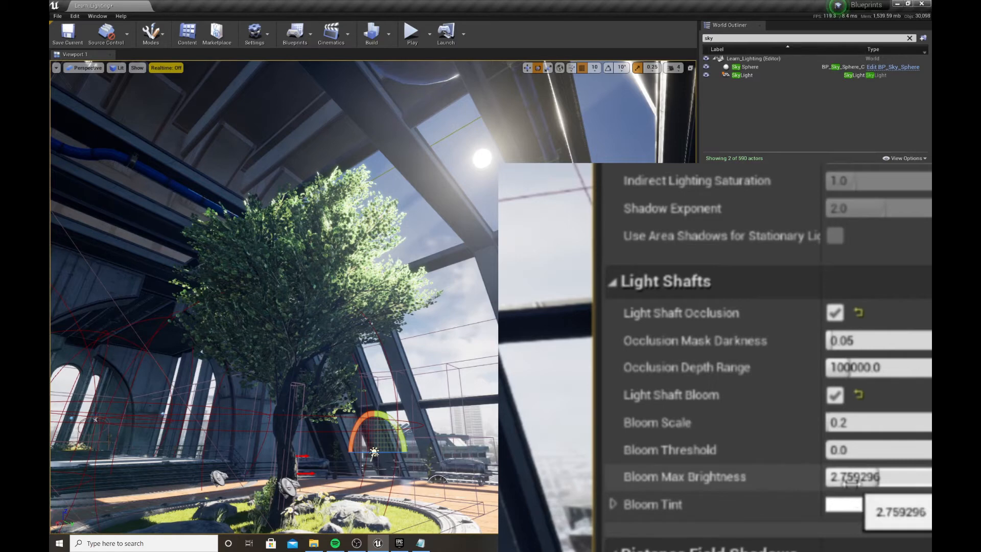
left_click(860, 484)
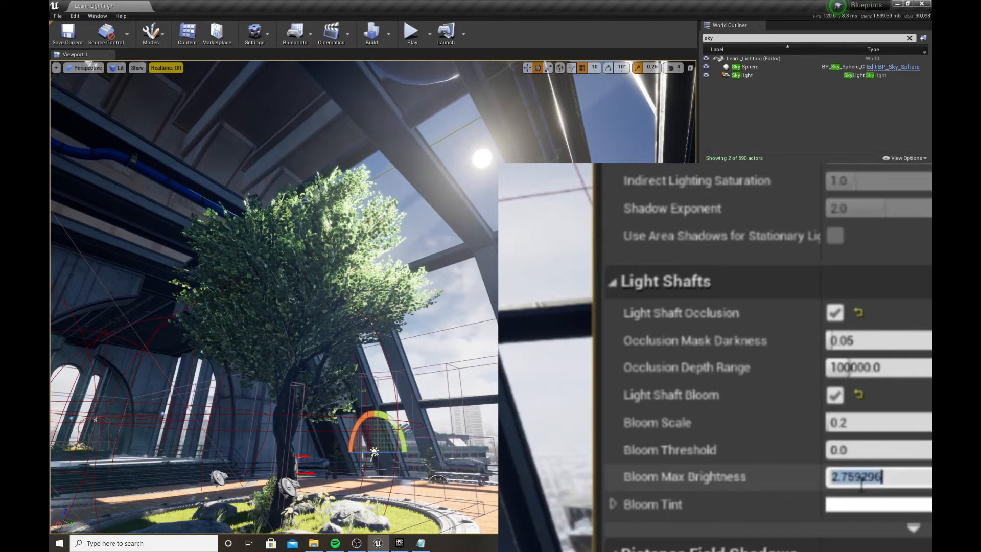
type("2.75")
key("Return")
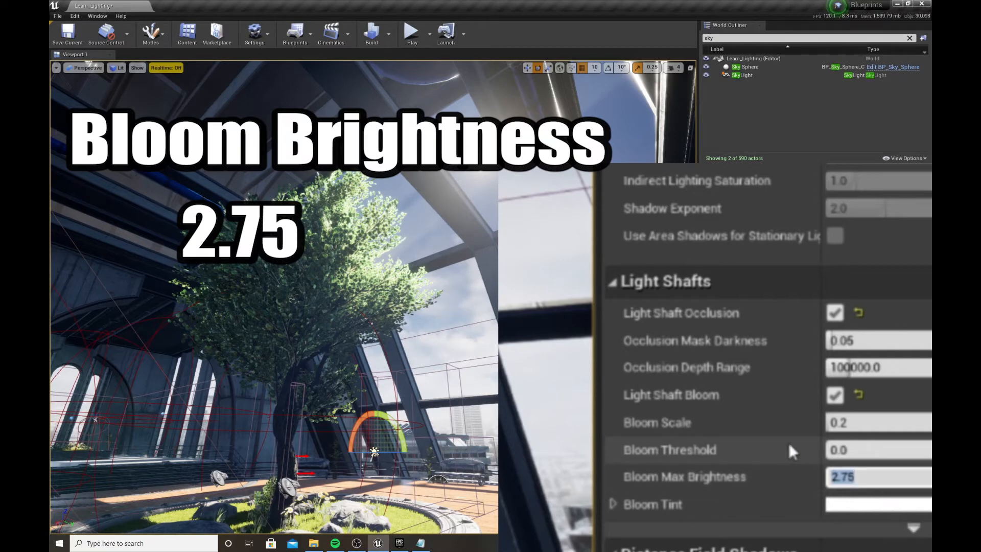
- Try different Bloom Threshold values for the light shafts, and settle on 0.121
left_click(845, 449)
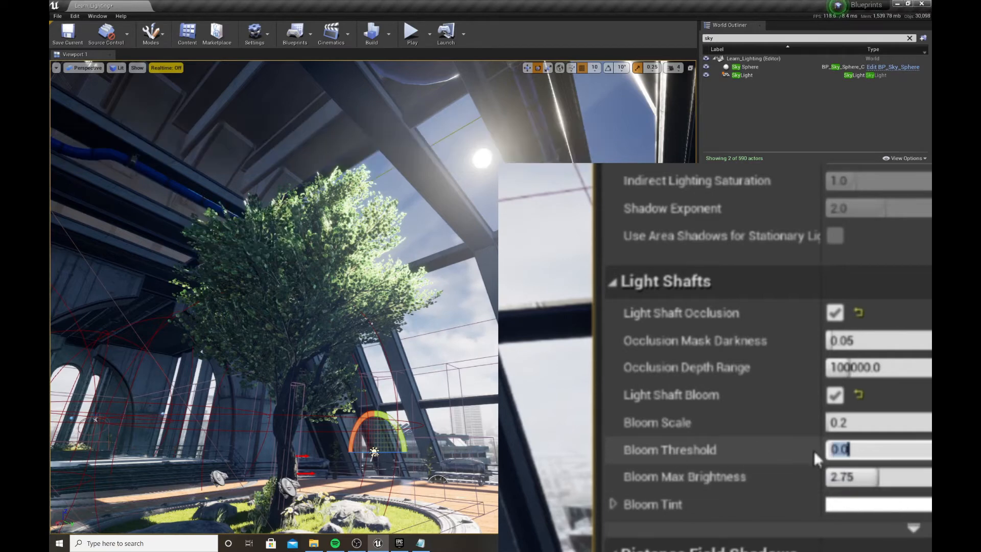
left_click(870, 440)
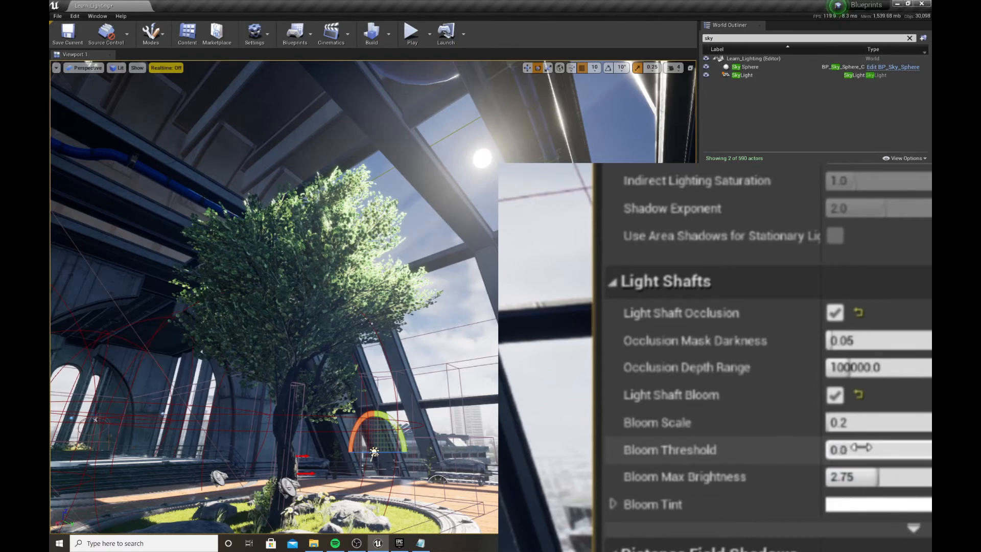
left_click_drag(855, 447, 828, 450)
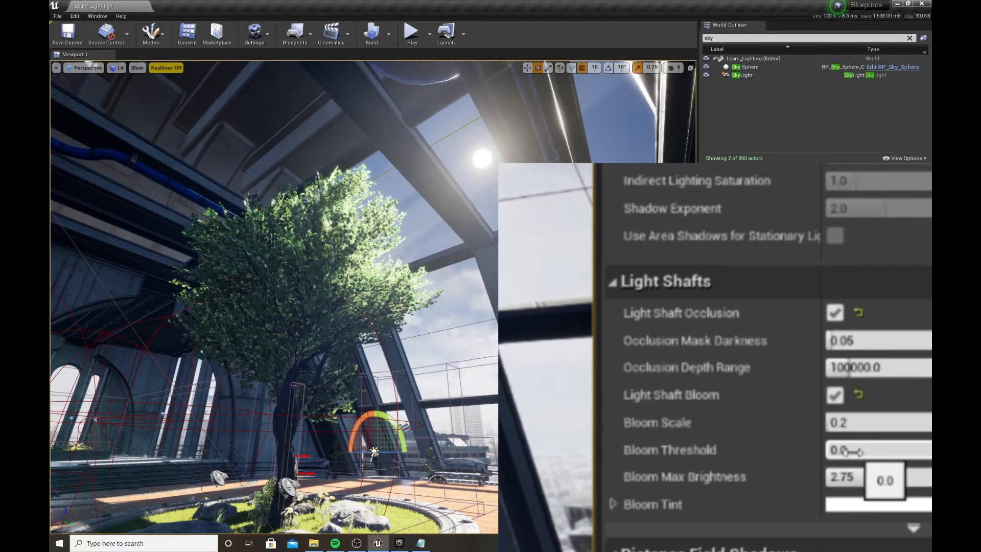
left_click_drag(854, 448, 888, 448)
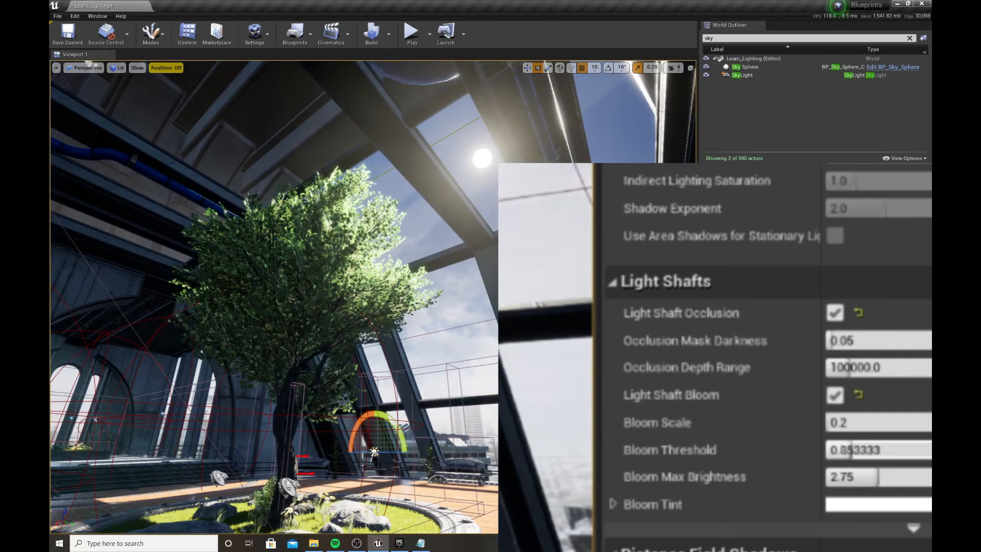
left_click_drag(873, 449, 832, 449)
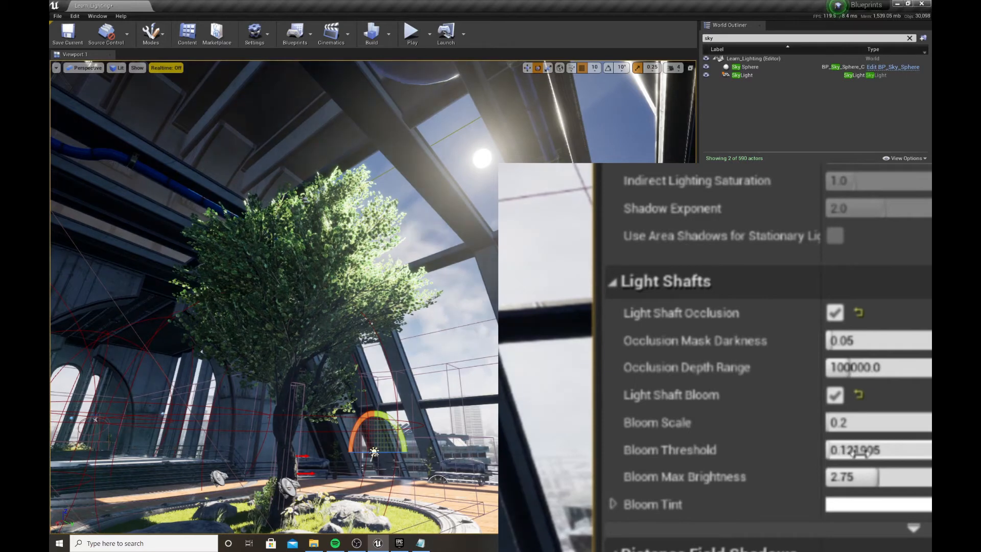
left_click(894, 458)
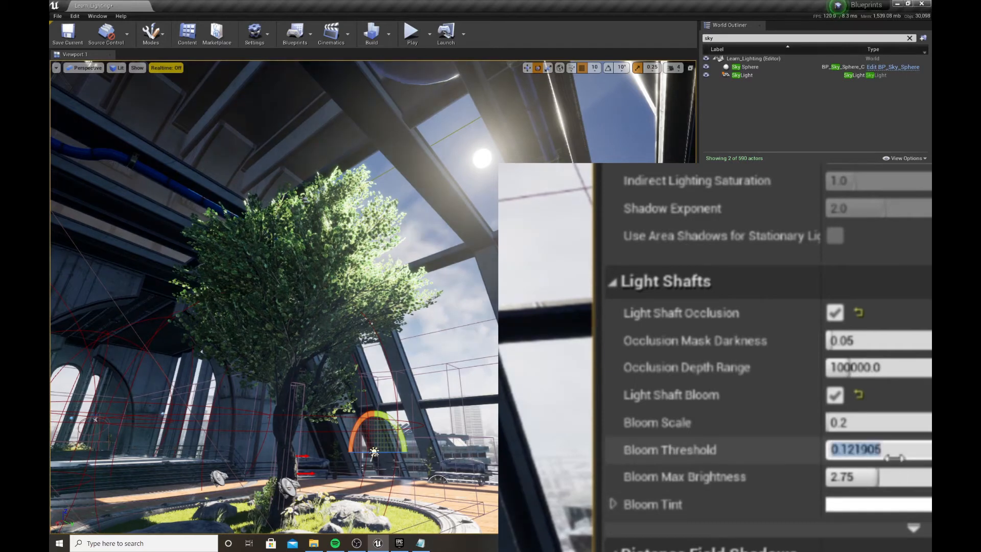
key("BackSpace")
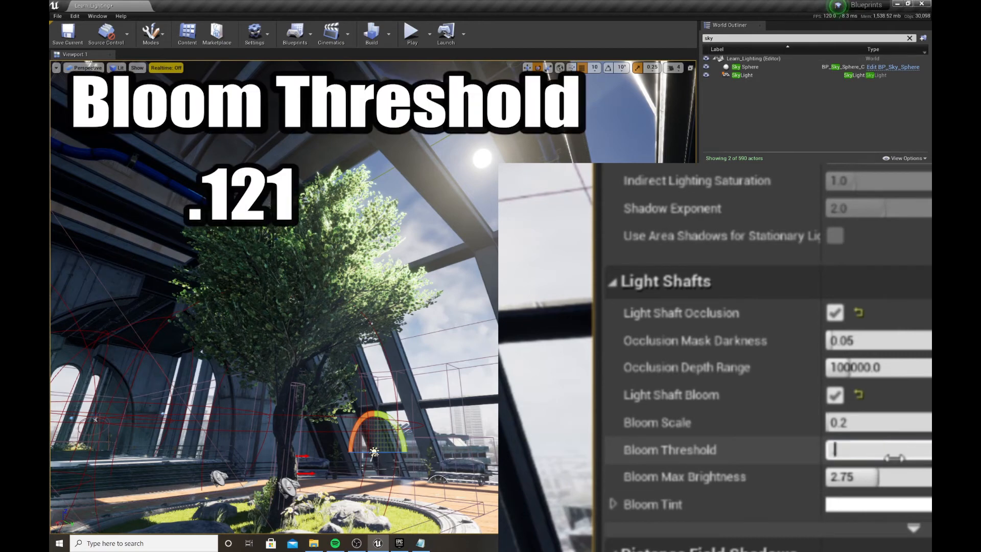
type(".121")
key("Return")
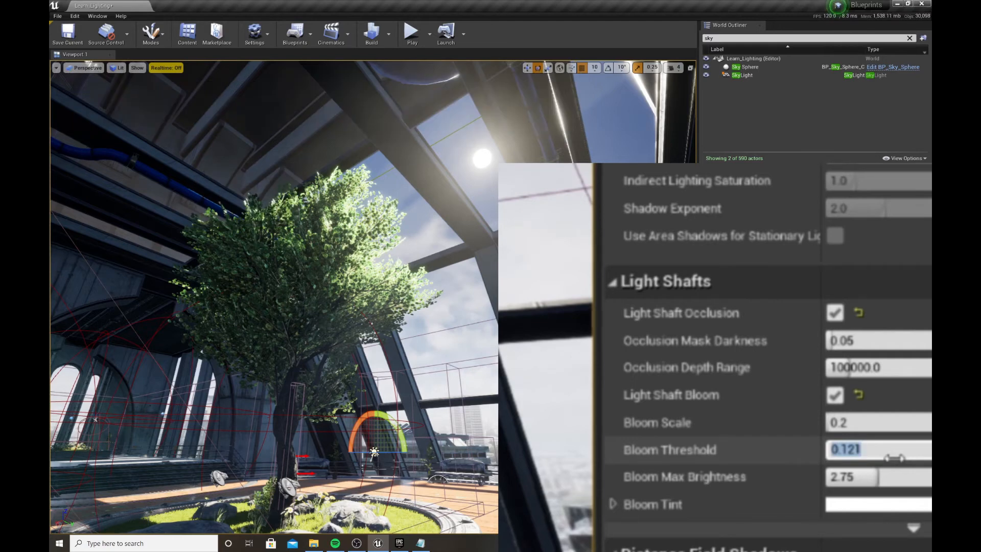
- Try the light shafts' Bloom Scale at 0.5 and 0.3, and settle on 0.275
left_click(867, 422)
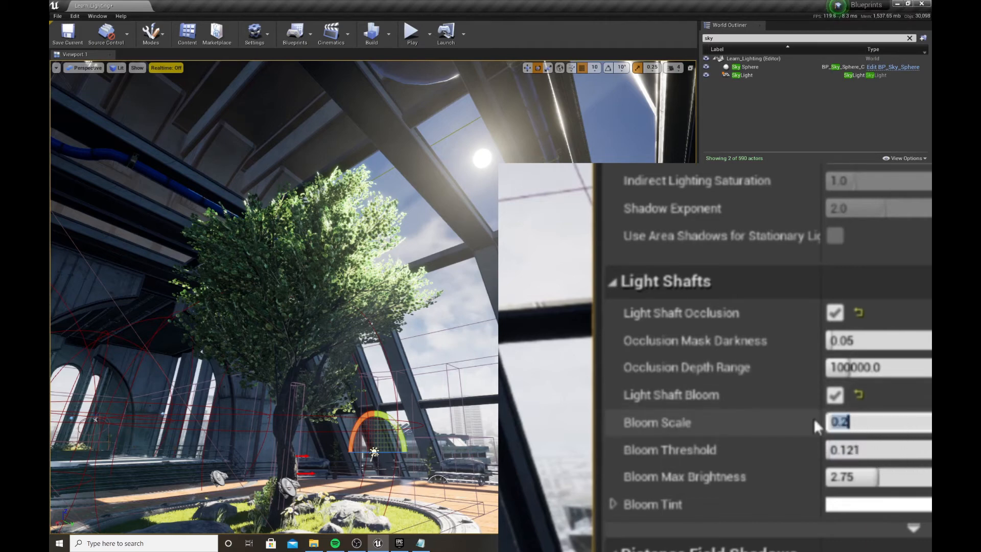
left_click(845, 421)
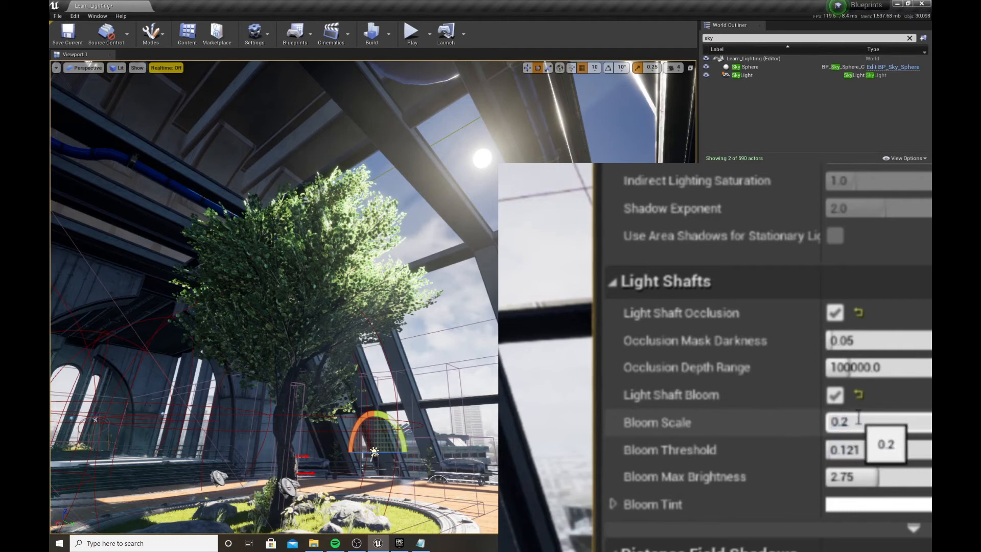
left_click_drag(852, 421, 817, 420)
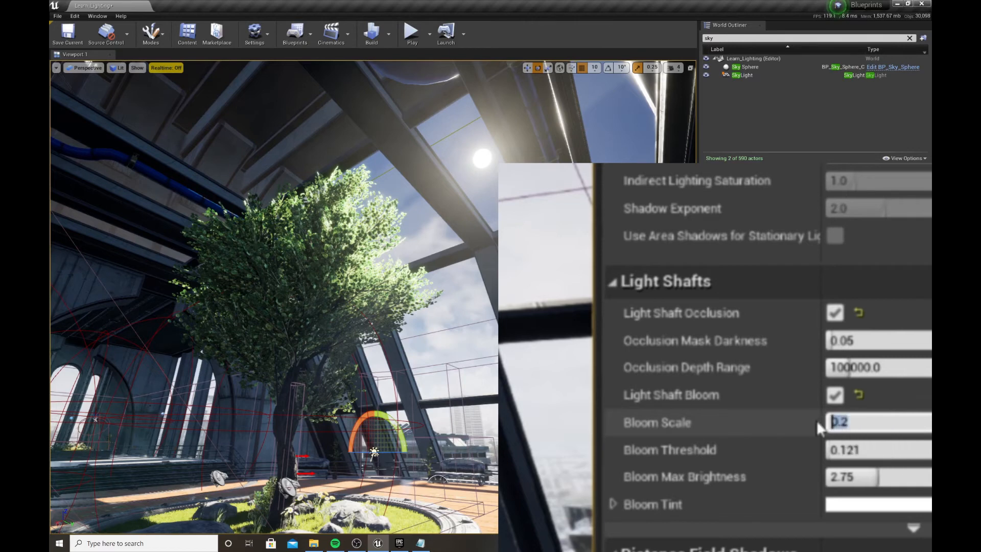
type("0.5")
key("Return")
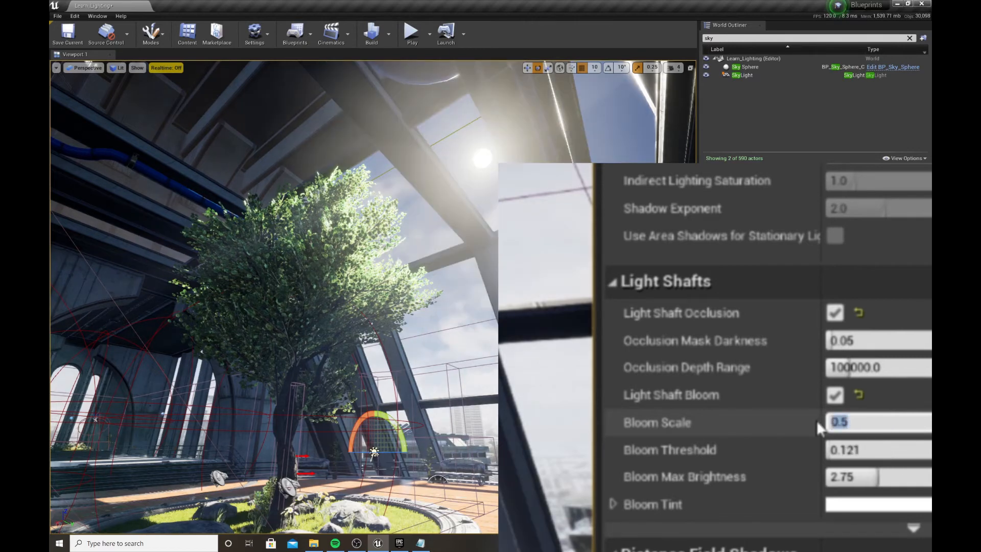
key("BackSpace")
type(".3")
key("Return")
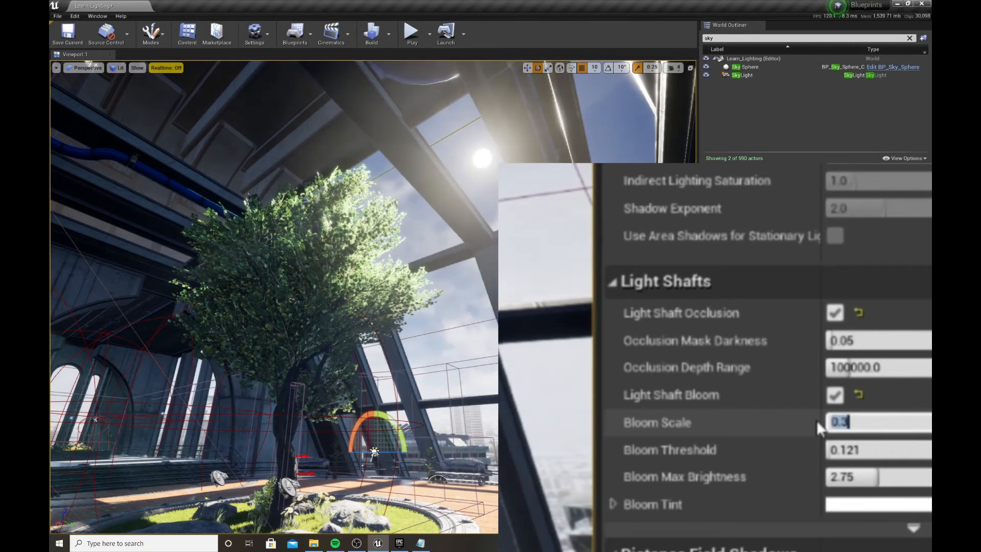
type(".275")
key("Return")
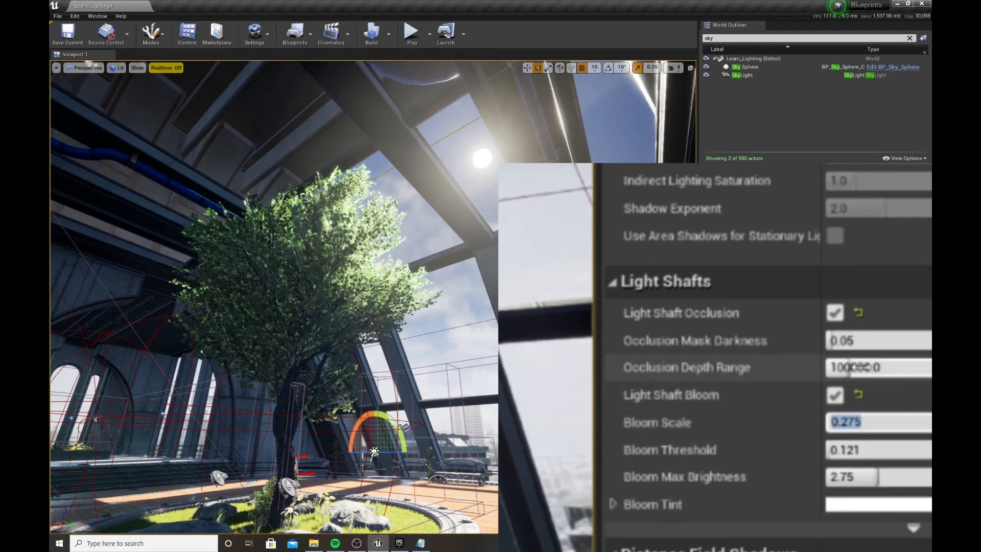
- Try the light shafts' Occlusion Depth Range at 0, 1000 and 2000, and settle on 2500
left_click_drag(889, 366, 838, 367)
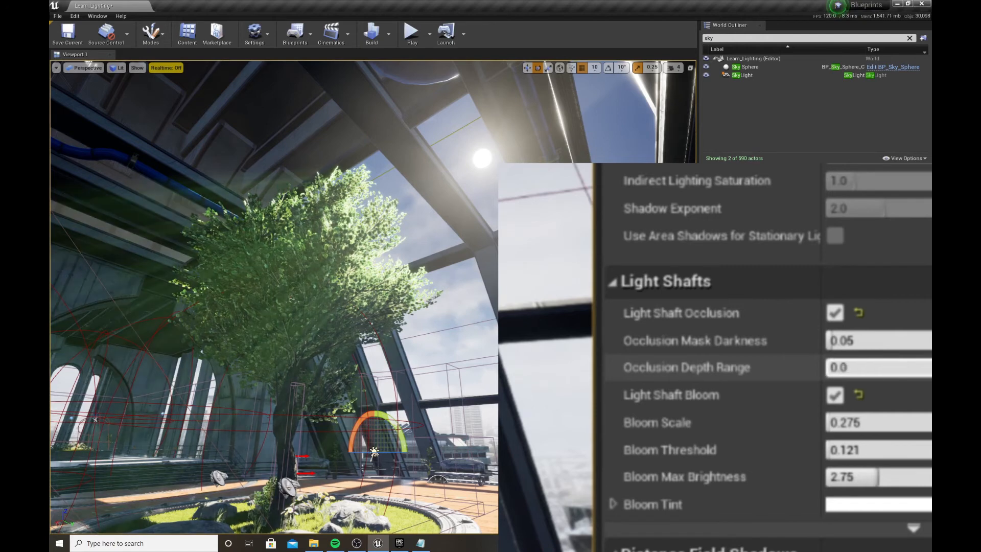
mouse_move(851, 368)
left_mouse_down()
mouse_move(869, 367)
mouse_move(851, 368)
left_mouse_up()
left_click(854, 368)
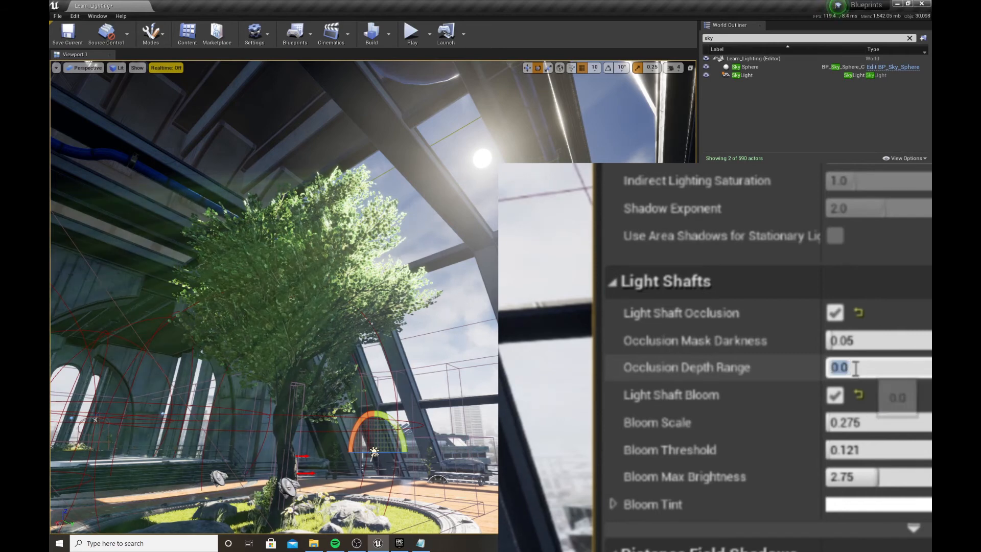
type("1000")
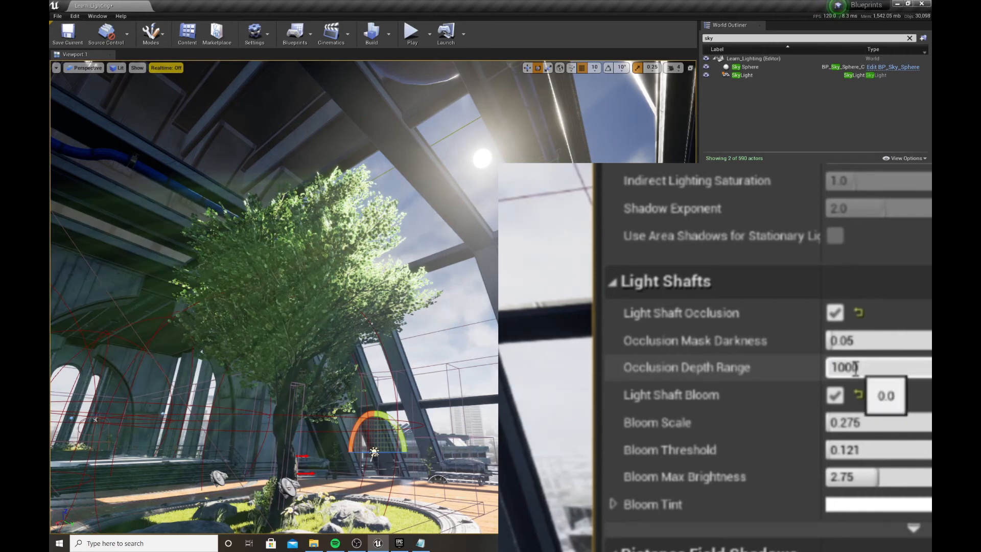
key("Return")
type("2000")
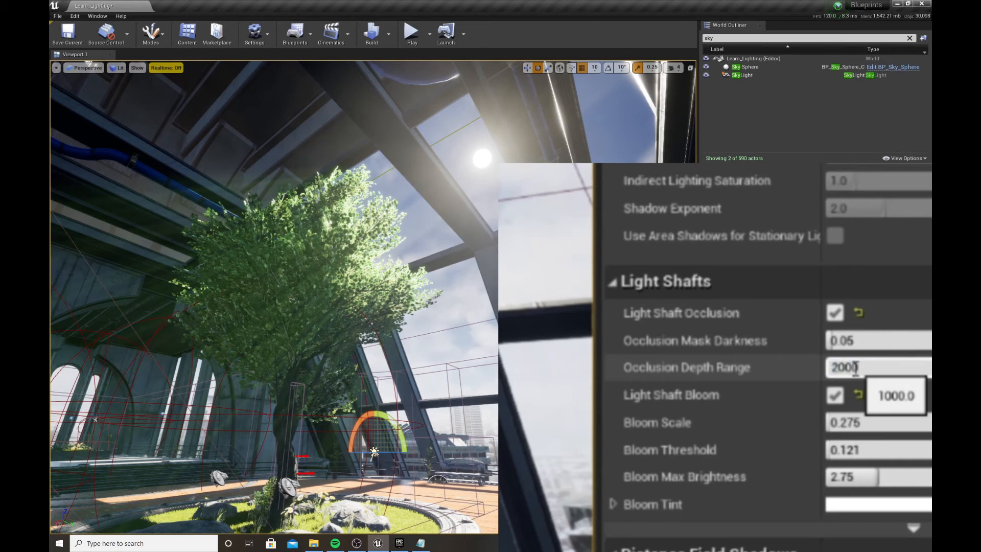
key("Return")
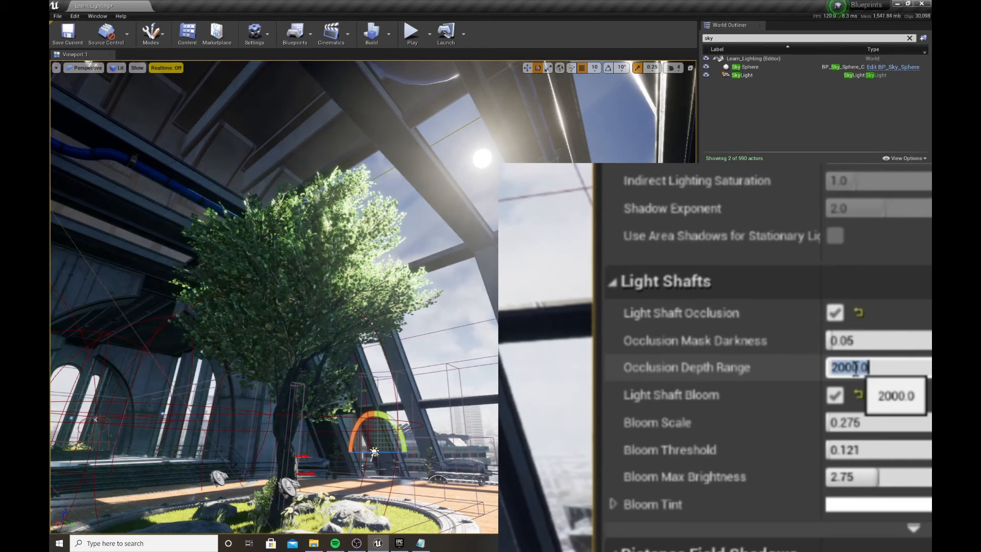
type("2500")
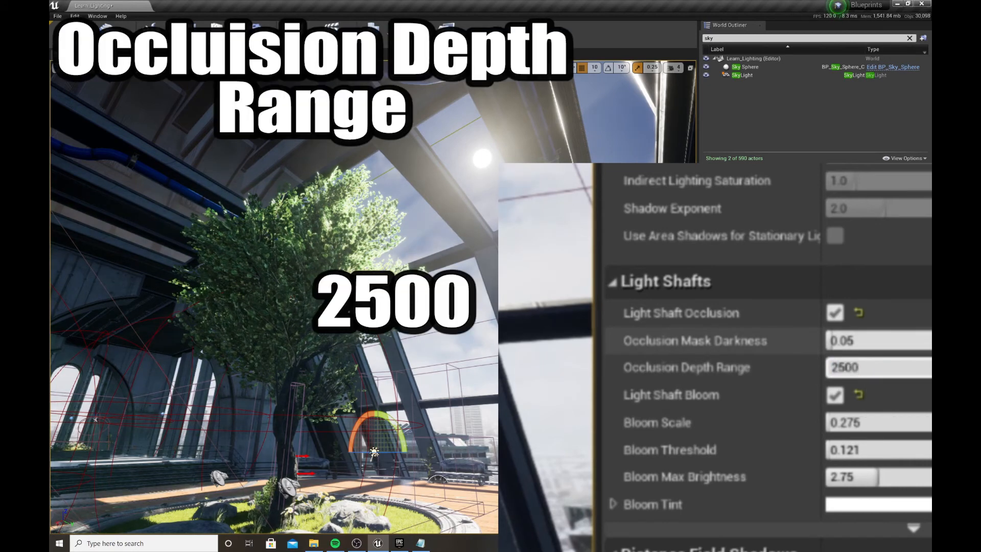
key("Return")
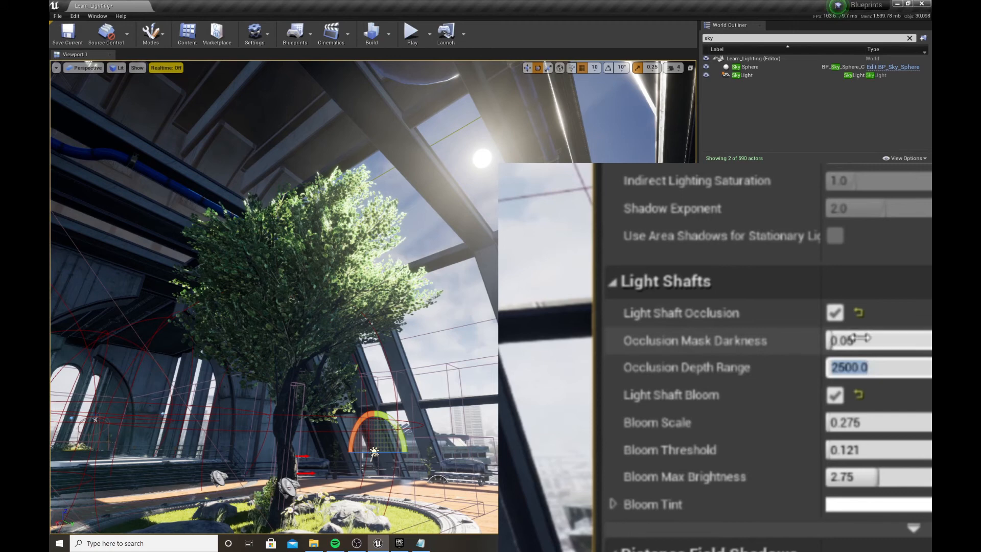
- Try the light shafts' Occlusion Mask Darkness at 0.64 and 0, and settle on 0.2
left_click_drag(863, 337, 901, 340)
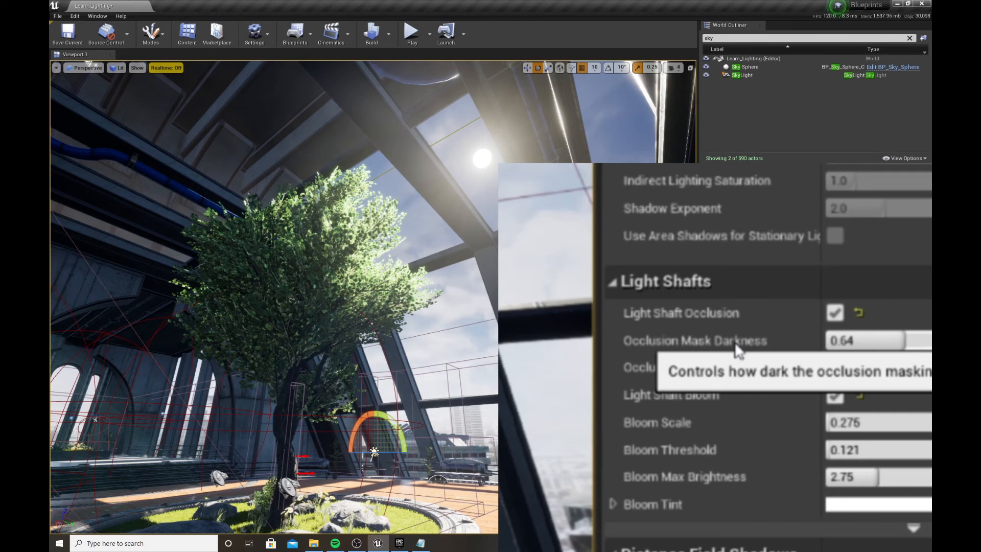
left_click_drag(900, 340, 826, 340)
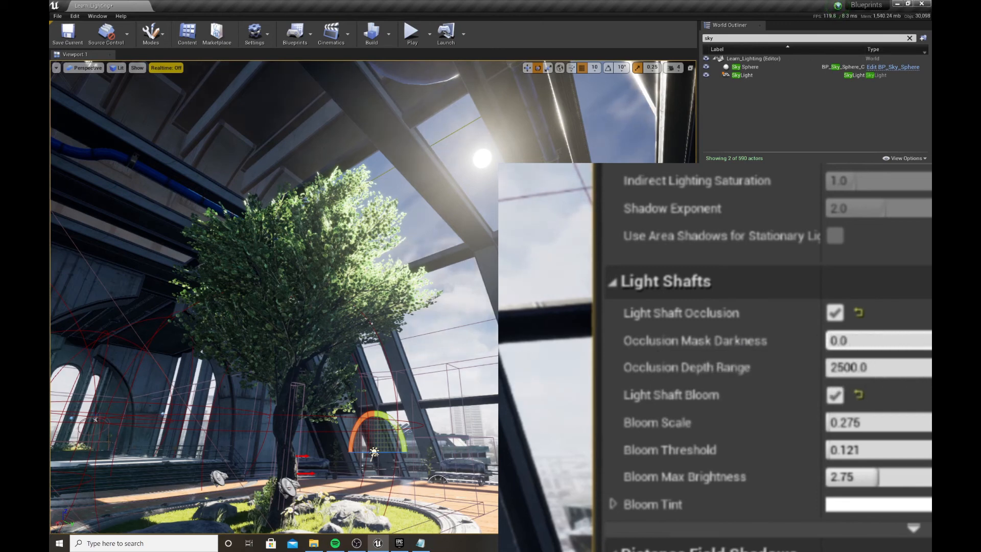
left_click(895, 341)
type("0.2")
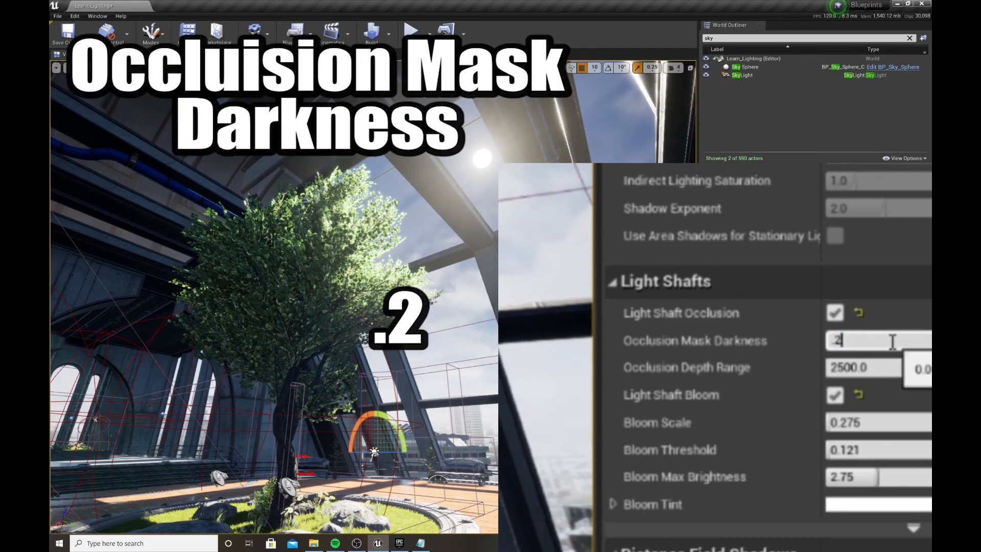
key("Return")
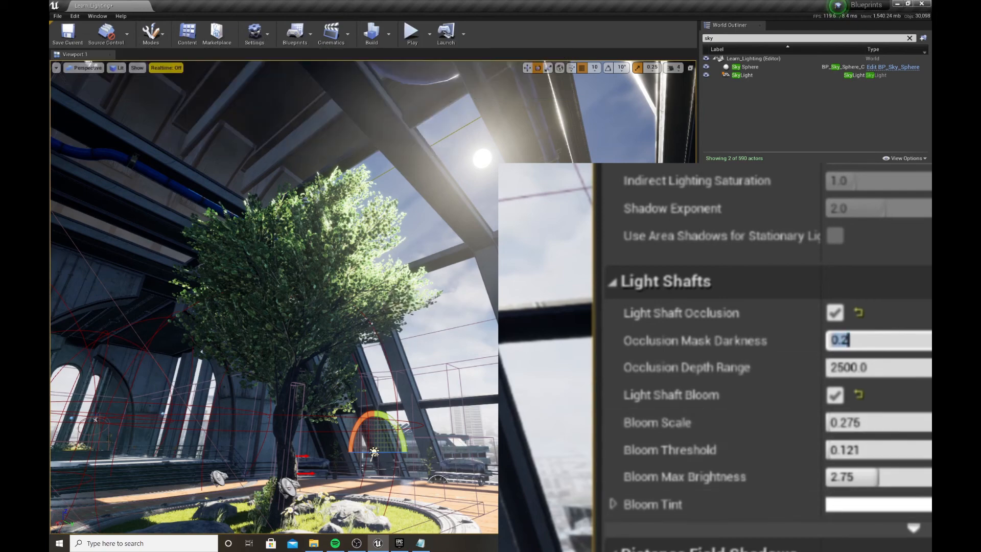
- View the color choices for the light shafts' Bloom Tint, and close the color picker
left_click(904, 511)
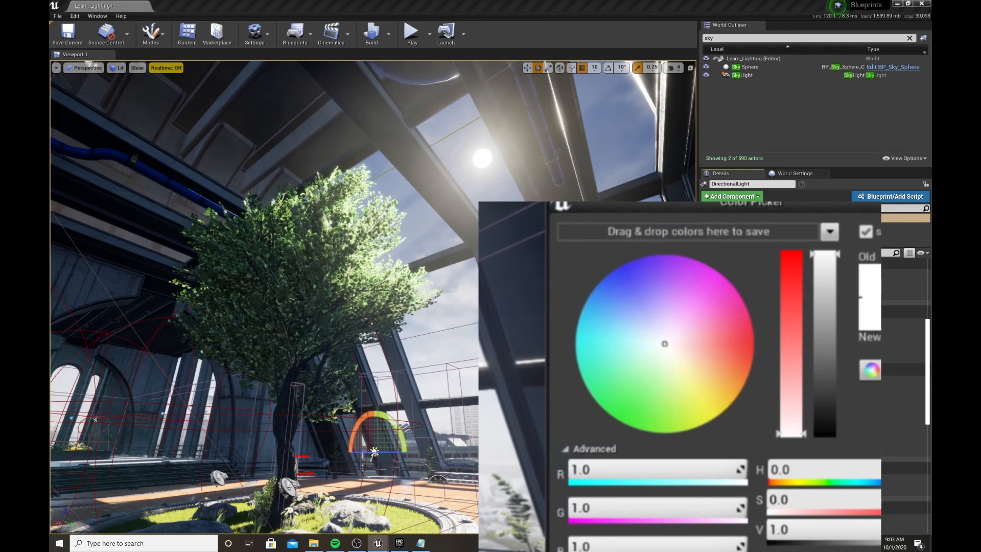
left_click(793, 506)
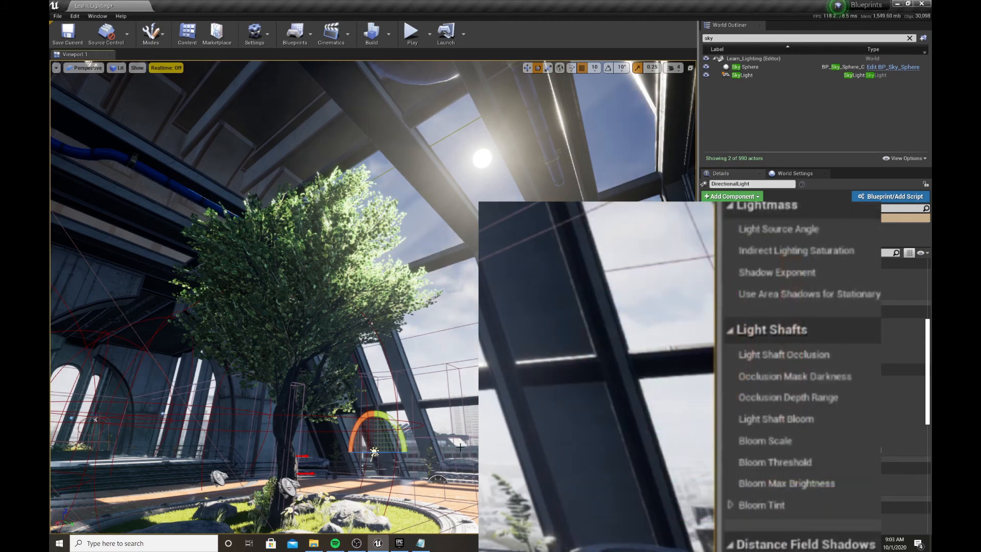
- Try a small rotation of the directional light, and review the lighting around the tree and windows
mouse_move(353, 430)
left_mouse_down()
mouse_move(362, 422)
mouse_move(370, 451)
mouse_move(362, 452)
left_mouse_up()
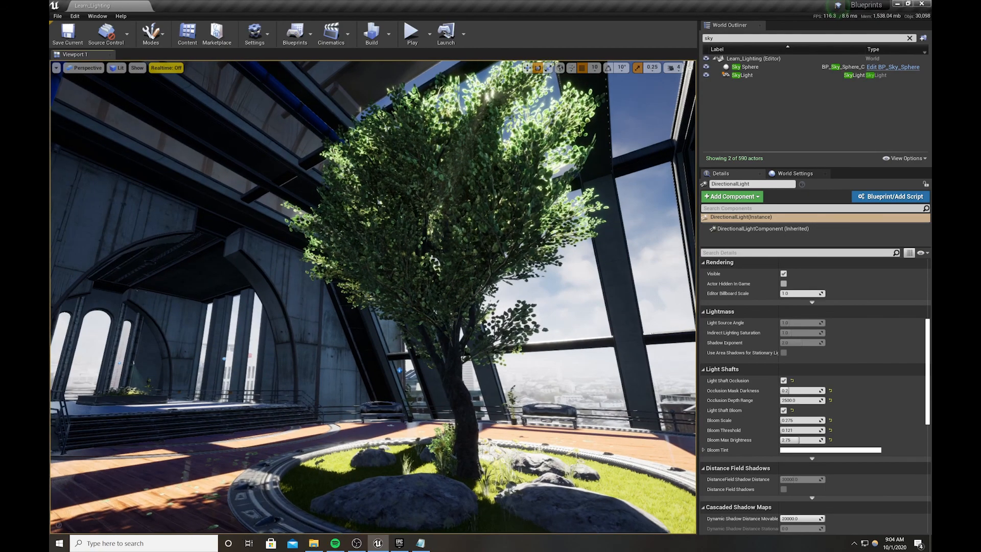
mouse_move(373, 296)
right_mouse_down()
mouse_move(317, 294)
mouse_move(373, 296)
right_mouse_up()
right_click_drag(608, 339, 611, 338)
key("s")
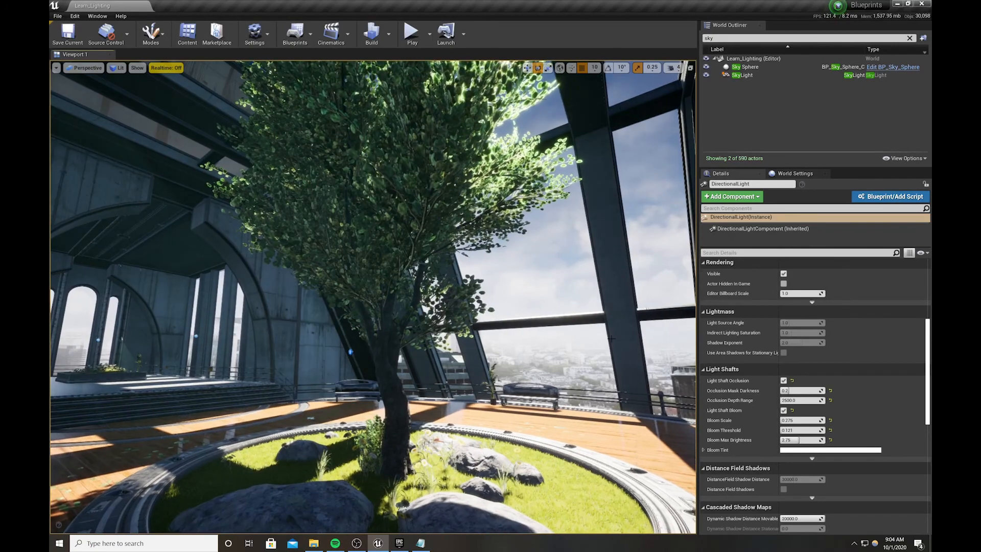